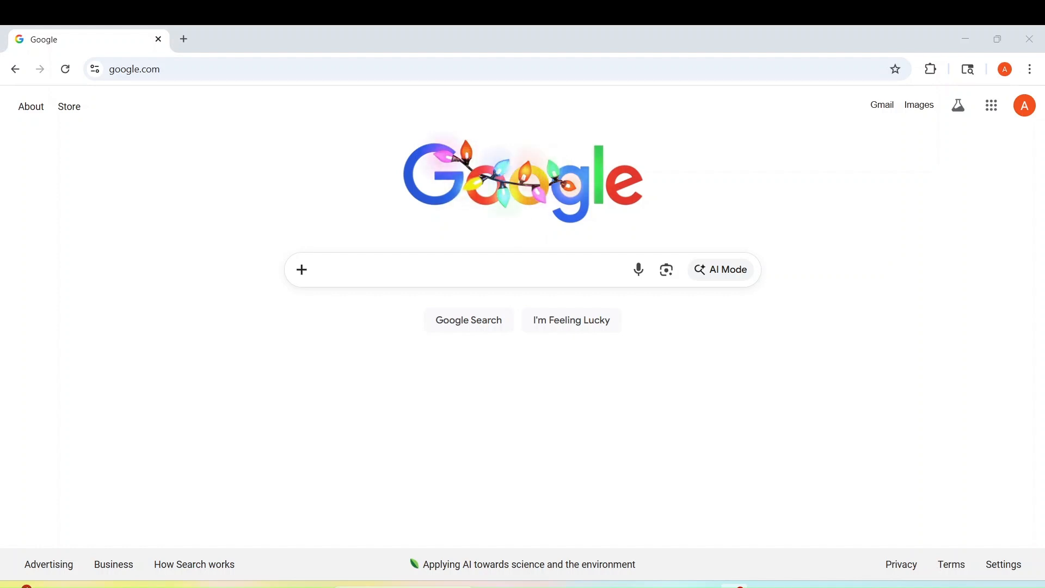
Step: Search Google for "owasp download virtualbox" and open the SourceForge page of the OWASP Broken Web Applications Project
{"action": "left_click", "coordinate": [386, 269]}
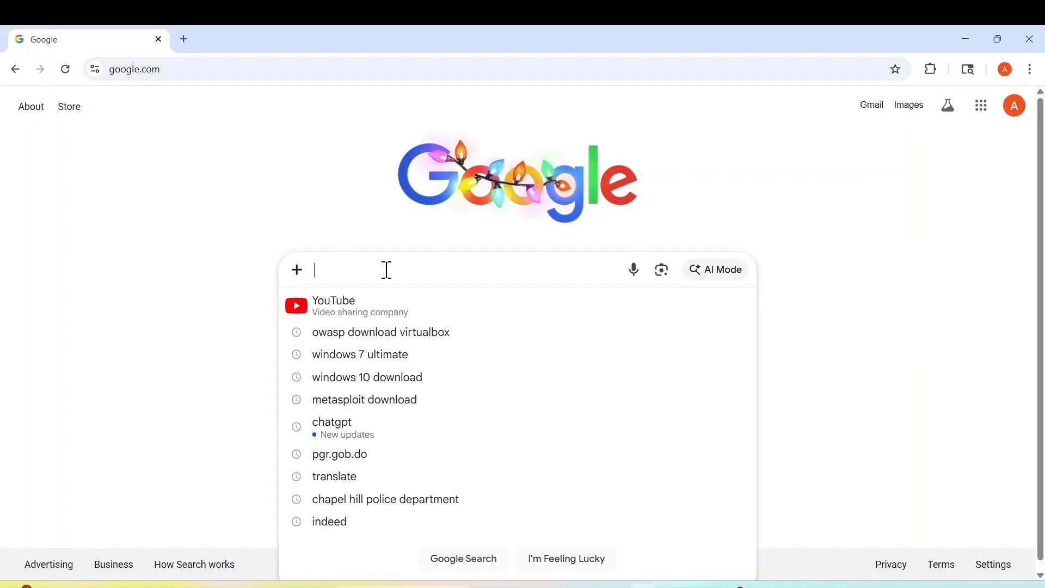
{"action": "type", "text": "ow"}
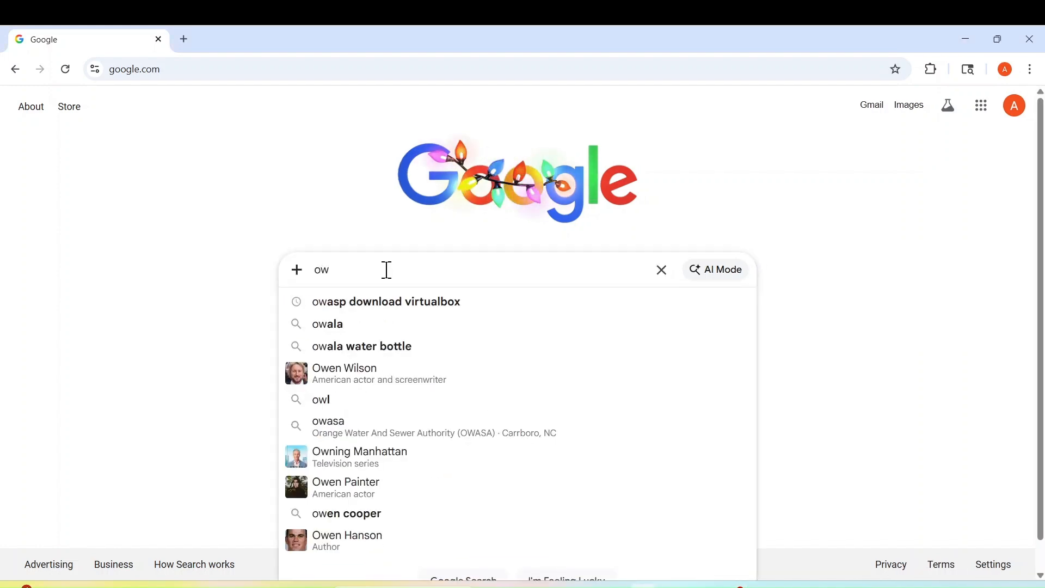
{"action": "left_click", "coordinate": [404, 311]}
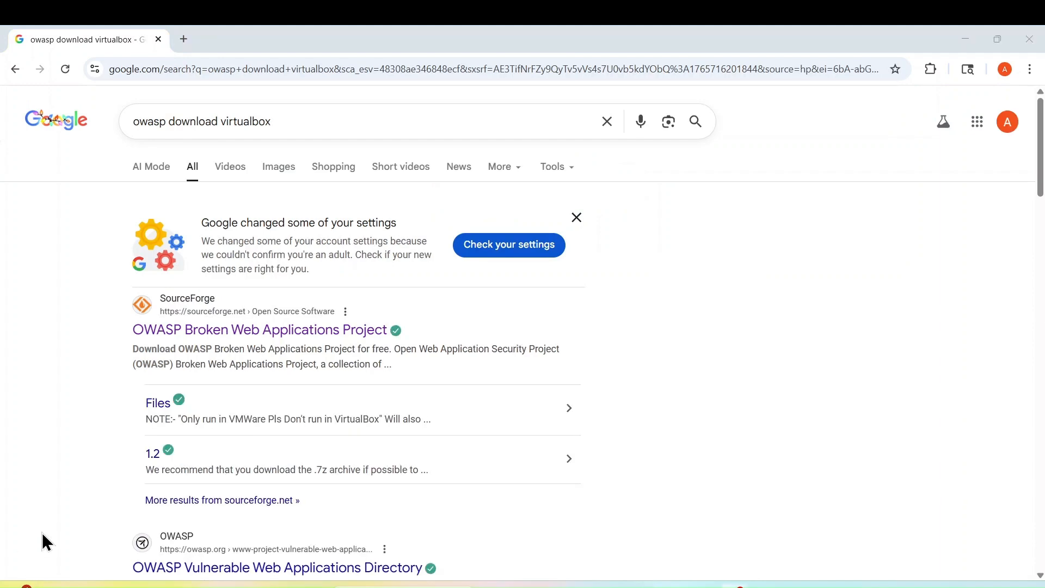
{"action": "left_click", "coordinate": [233, 332]}
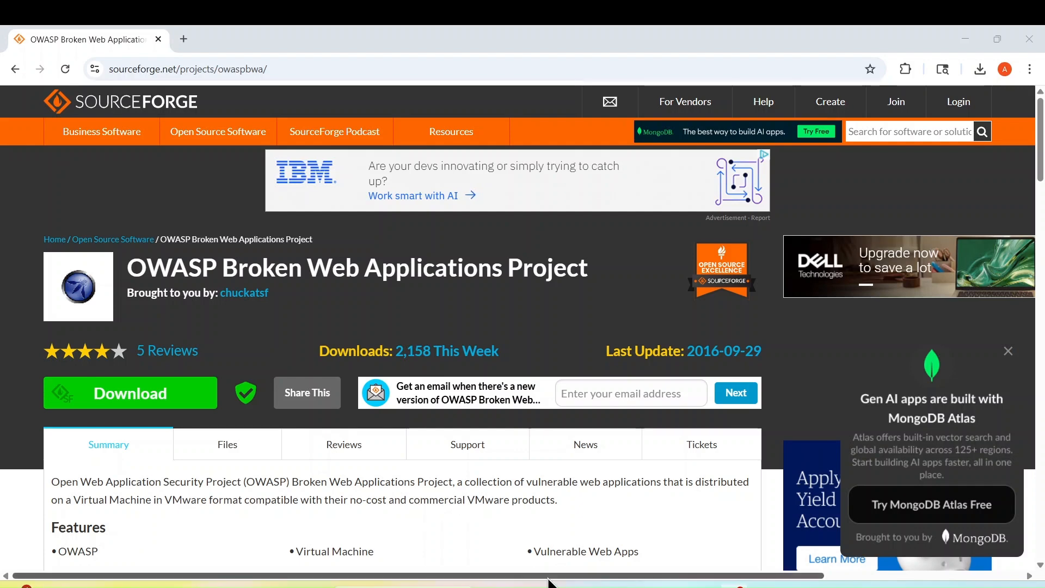
Step: Switch to the Downloads folder in File Explorer and extract the OWASP_Broken_Web_Apps_VM_1.2.7z archive to its default destination
{"action": "mouse_move", "coordinate": [550, 580]}
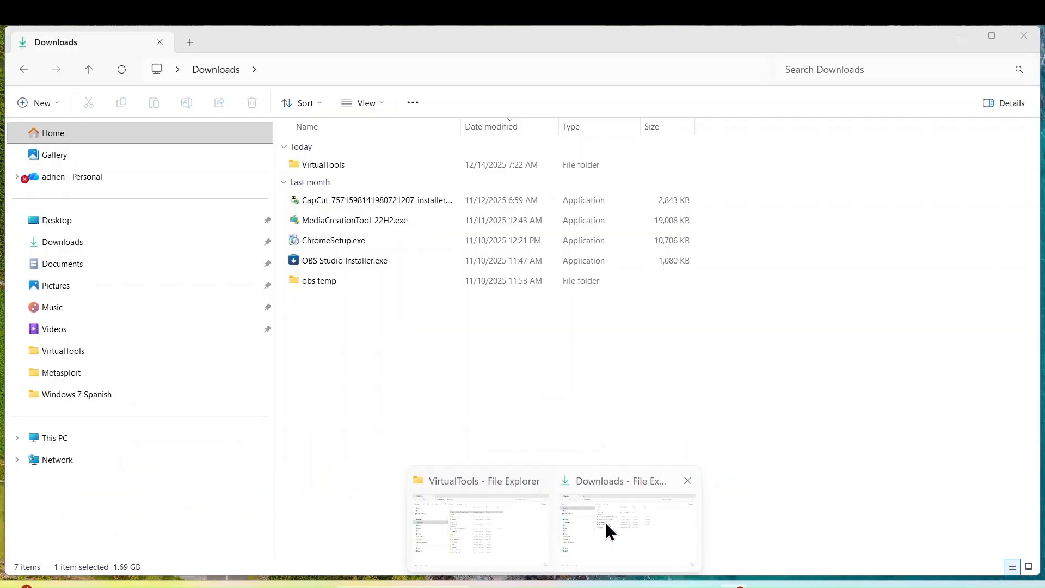
{"action": "left_click", "coordinate": [605, 522]}
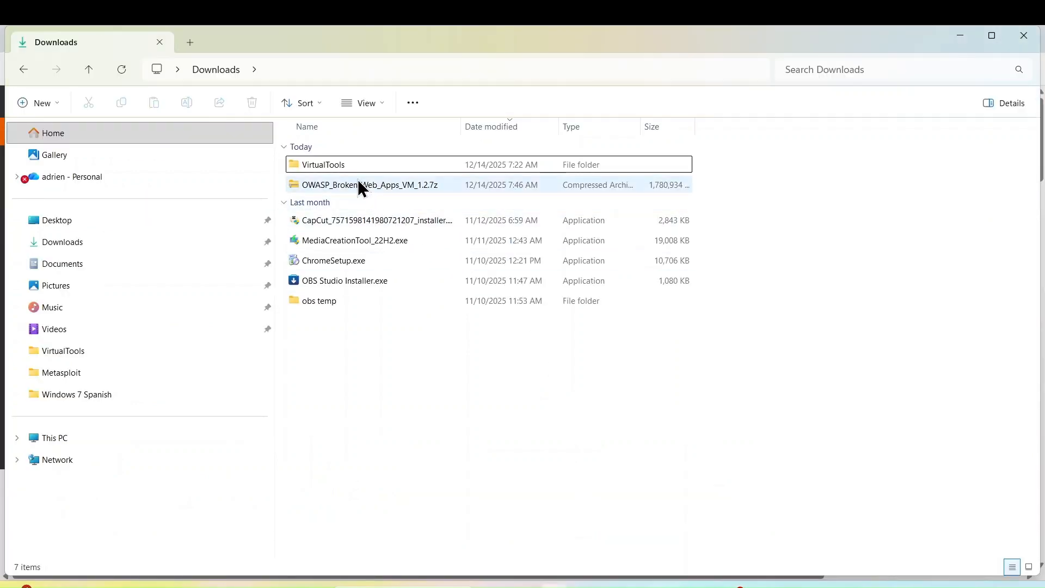
{"action": "left_click", "coordinate": [368, 189]}
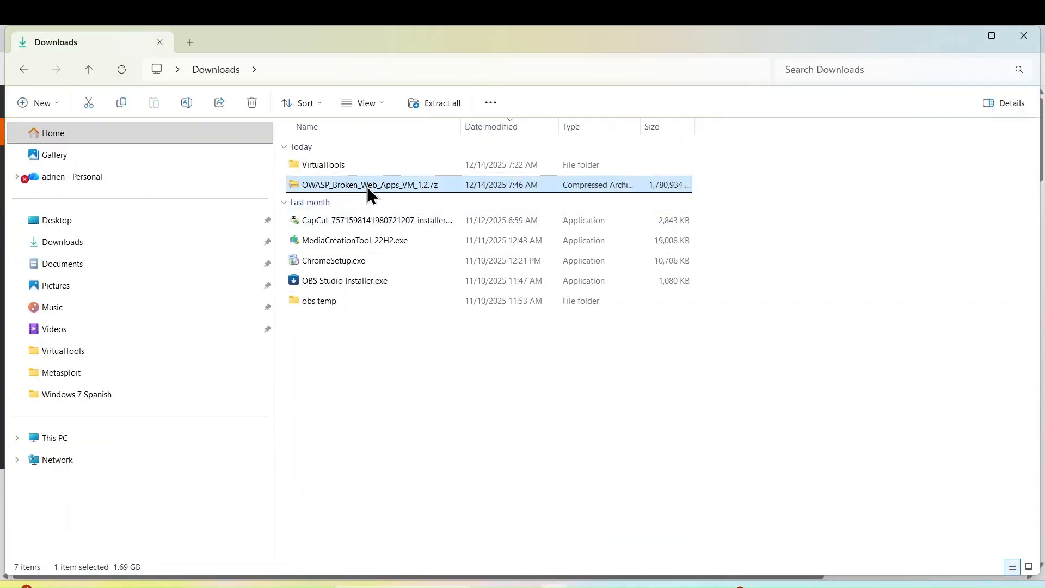
{"action": "right_click", "coordinate": [367, 187]}
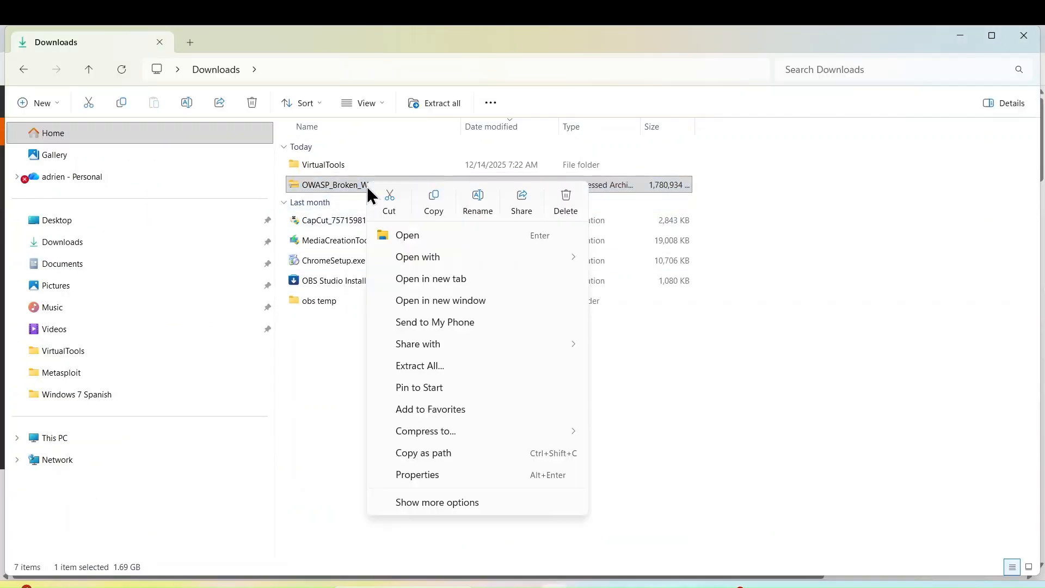
{"action": "left_click", "coordinate": [436, 370]}
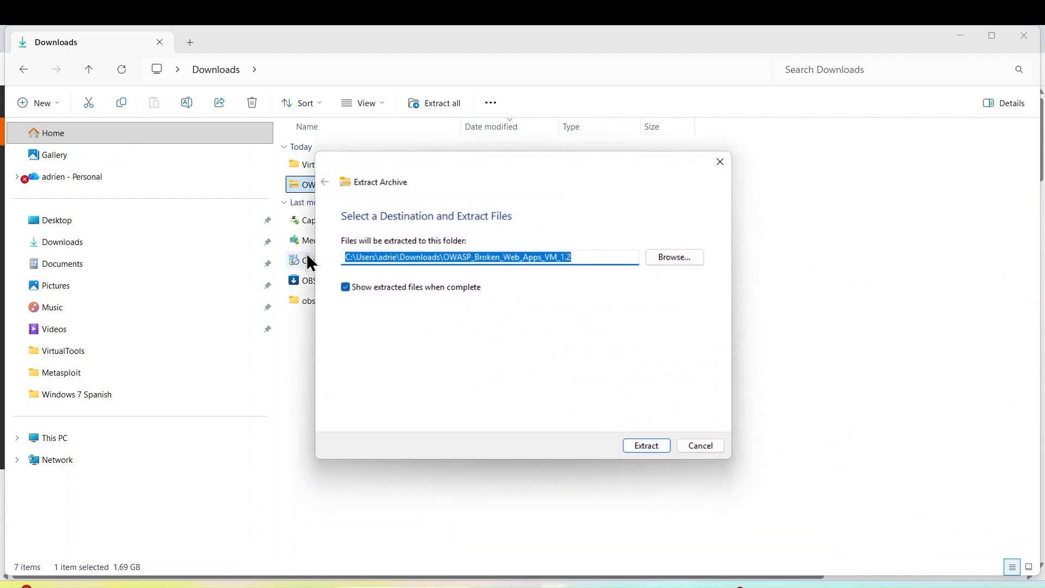
{"action": "left_click", "coordinate": [653, 450]}
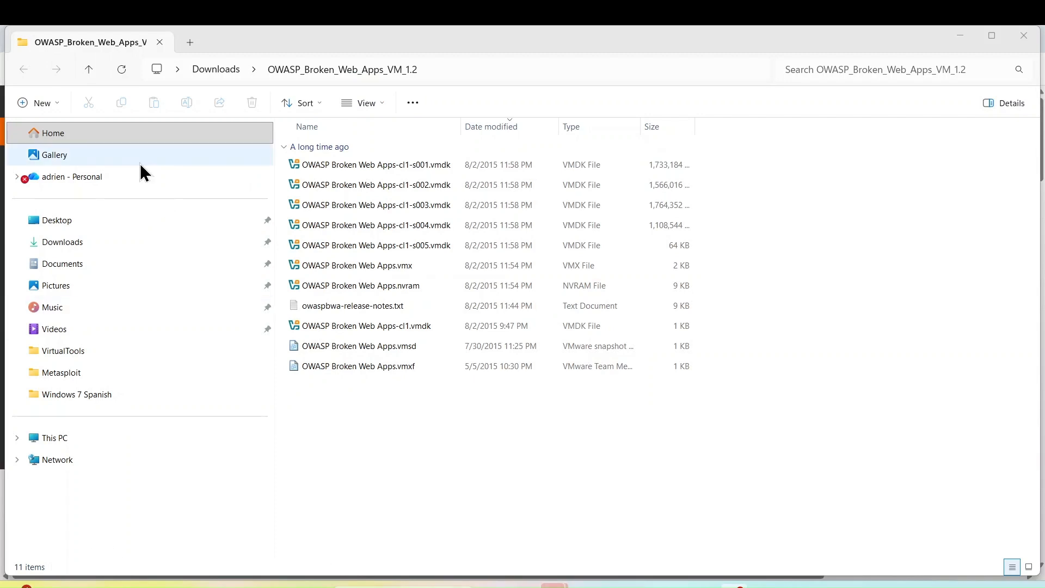
Step: Rename the extracted OWASP_Broken_Web_Apps_VM_1.2 folder in Downloads to owasp
{"action": "left_click", "coordinate": [79, 243]}
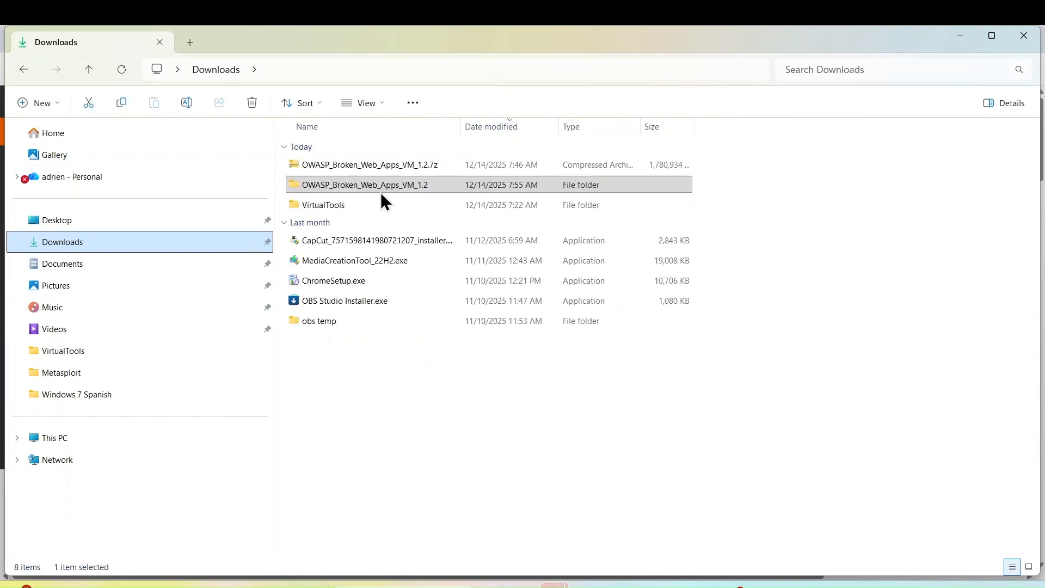
{"action": "right_click", "coordinate": [394, 182]}
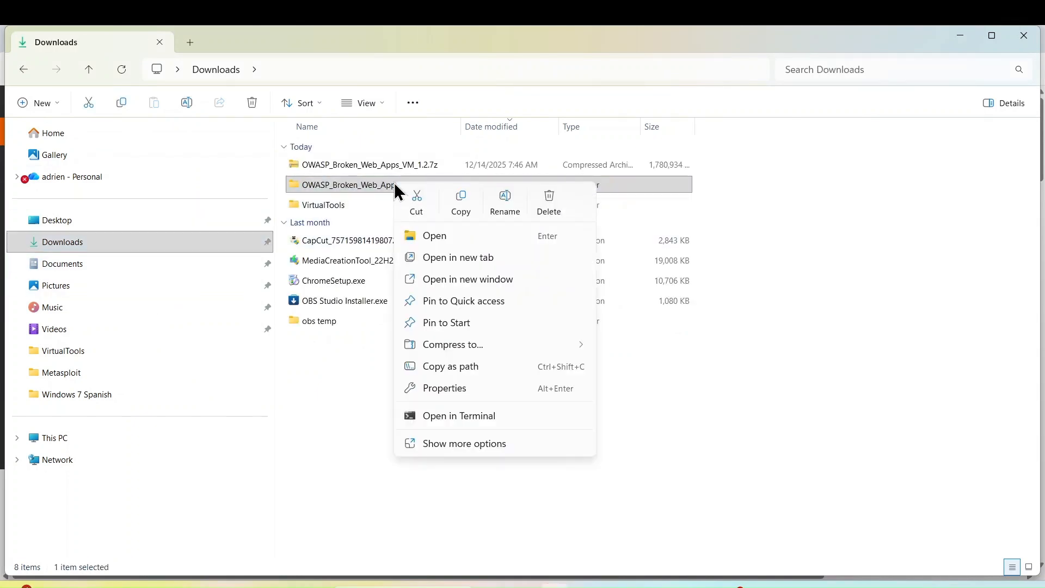
{"action": "left_click", "coordinate": [438, 444]}
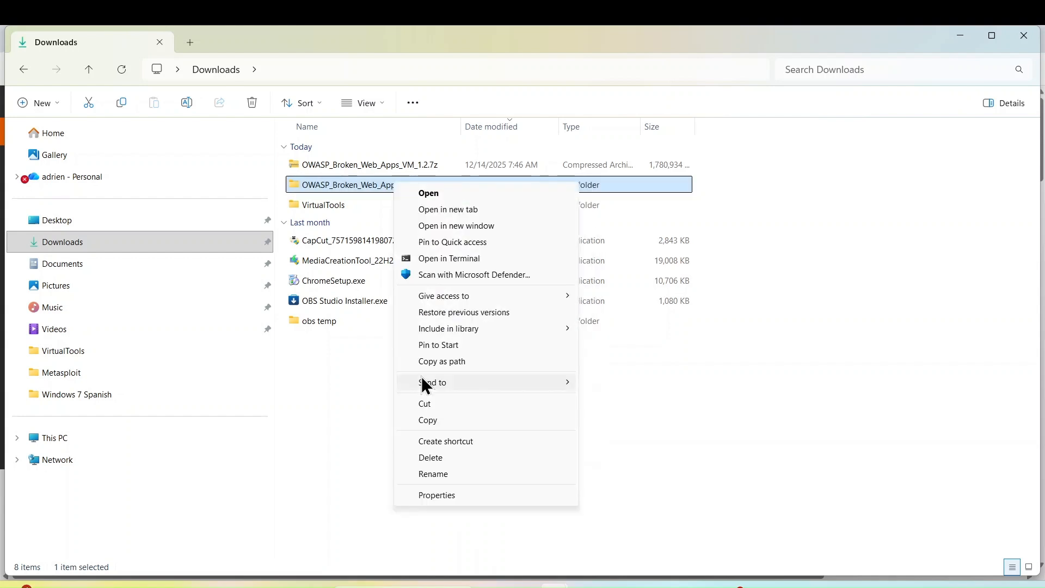
{"action": "left_click", "coordinate": [433, 474]}
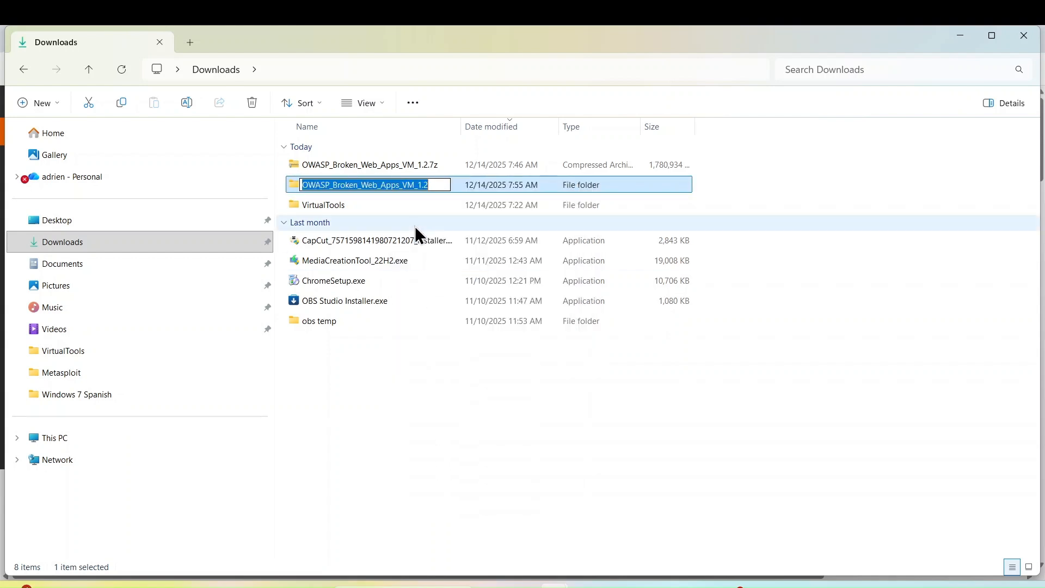
{"action": "key", "text": "BackSpace"}
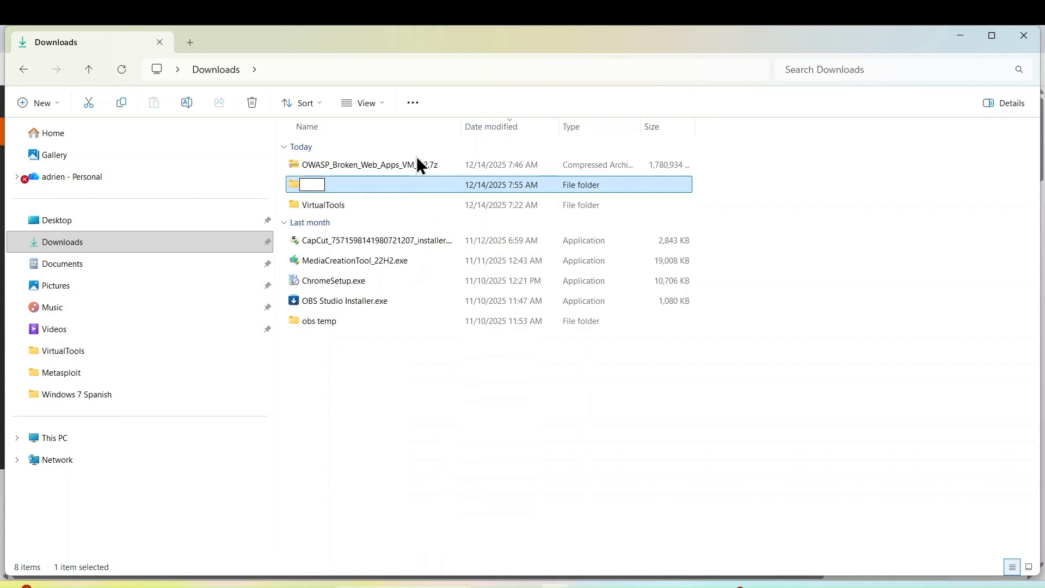
{"action": "type", "text": "owas"}
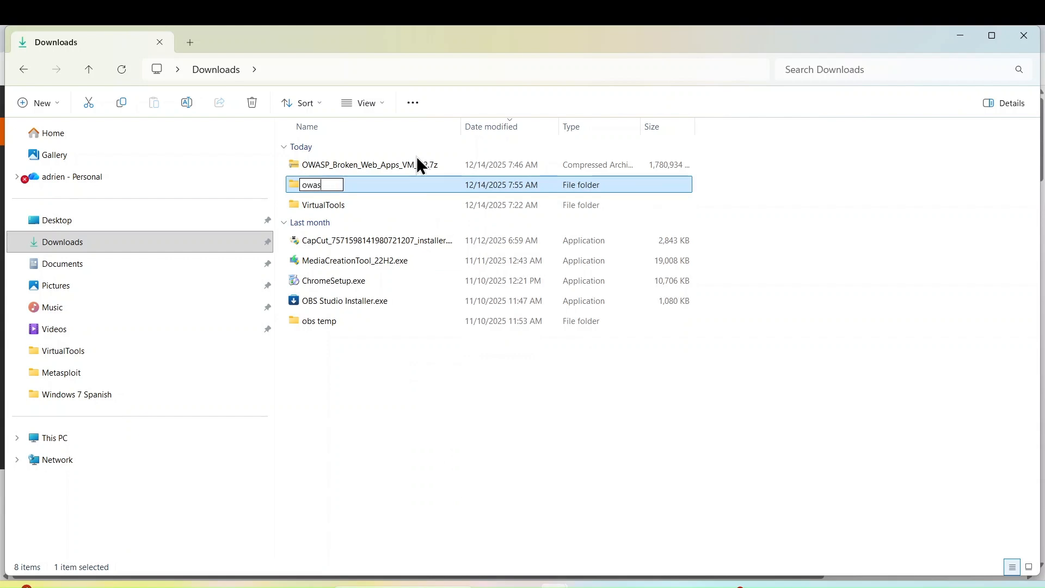
{"action": "type", "text": "p"}
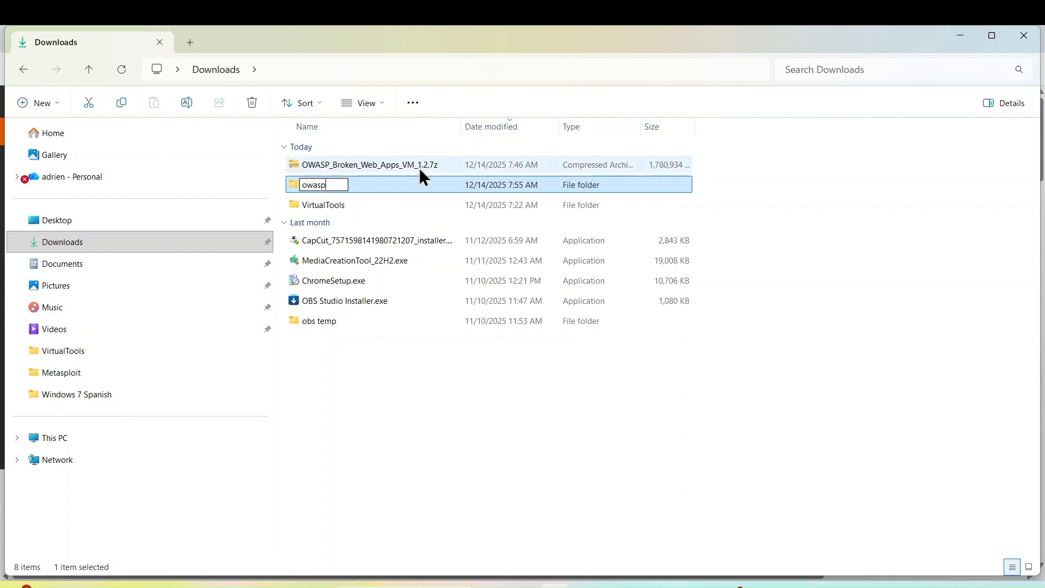
Step: Move the owasp folder into the VirtualTools folder and minimize the File Explorer window
{"action": "left_click", "coordinate": [293, 185]}
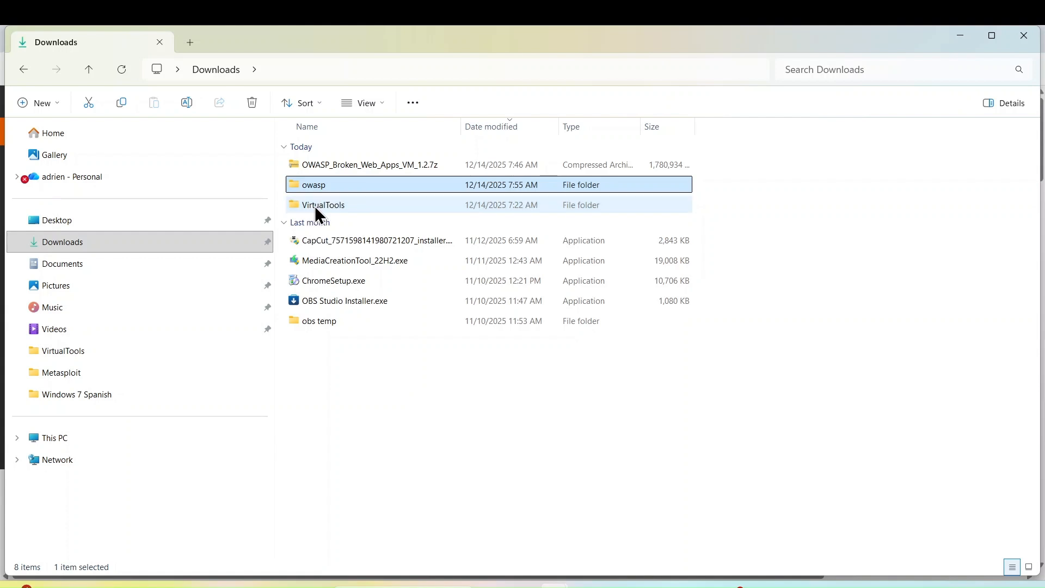
{"action": "key", "text": "Delete"}
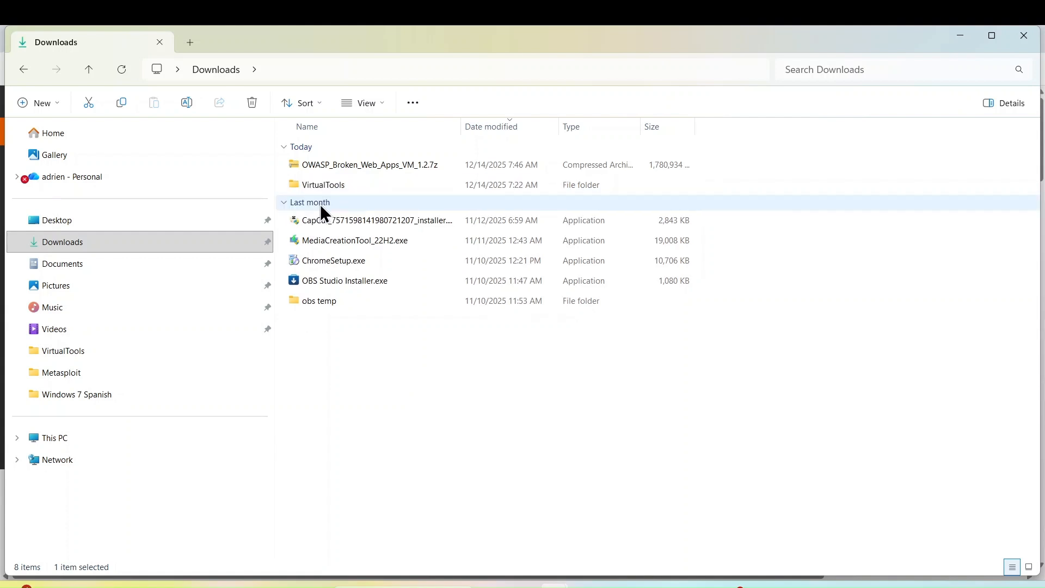
{"action": "left_click", "coordinate": [312, 184]}
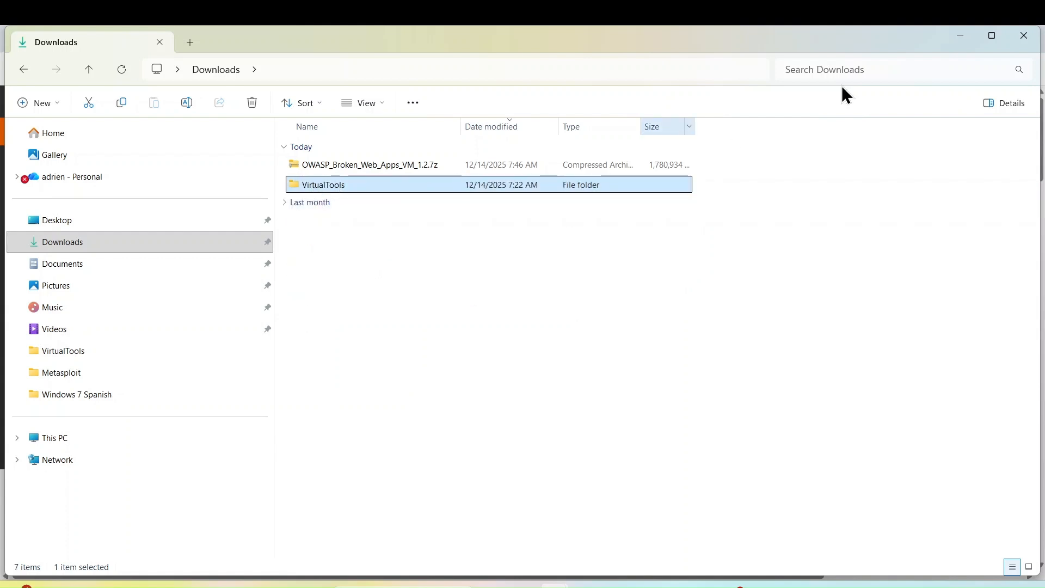
{"action": "left_click", "coordinate": [955, 35]}
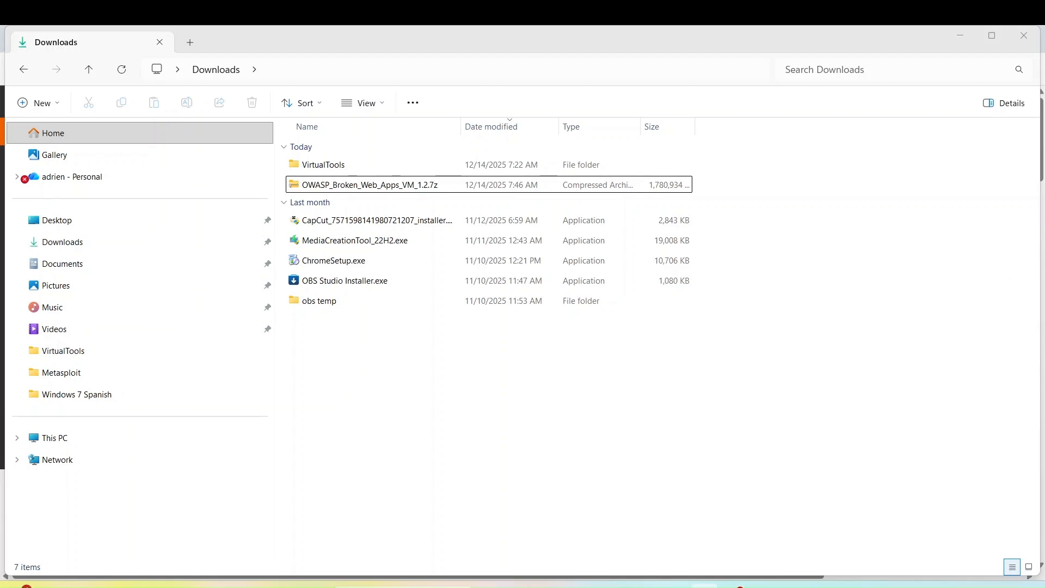
Step: Switch to Oracle VirtualBox Manager, maximize it and start a new virtual machine named Owasp-02
{"action": "left_click_drag", "start_coordinate": [1044, 348], "coordinate": [231, 61]}
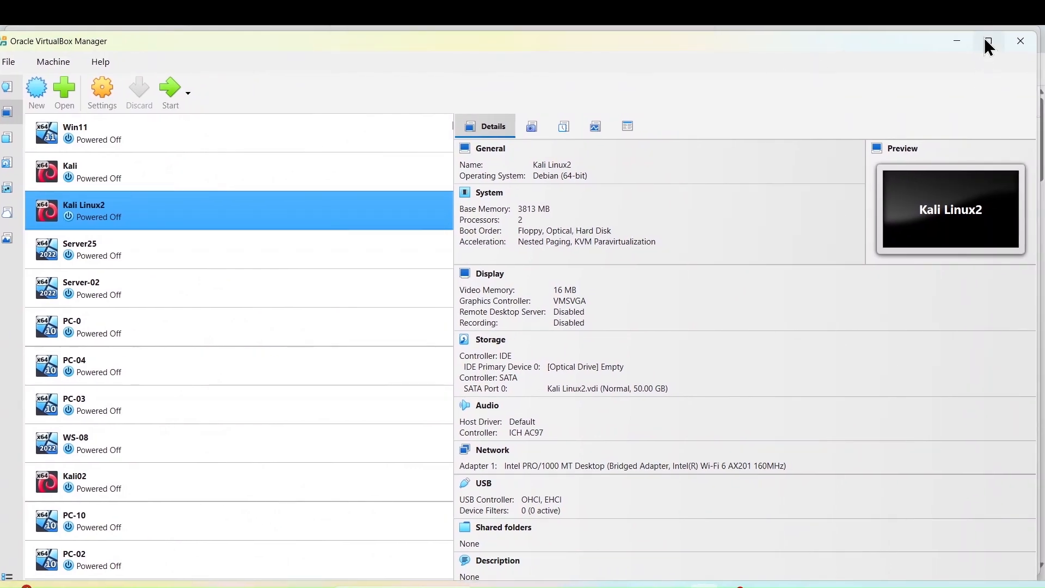
{"action": "left_click", "coordinate": [988, 41]}
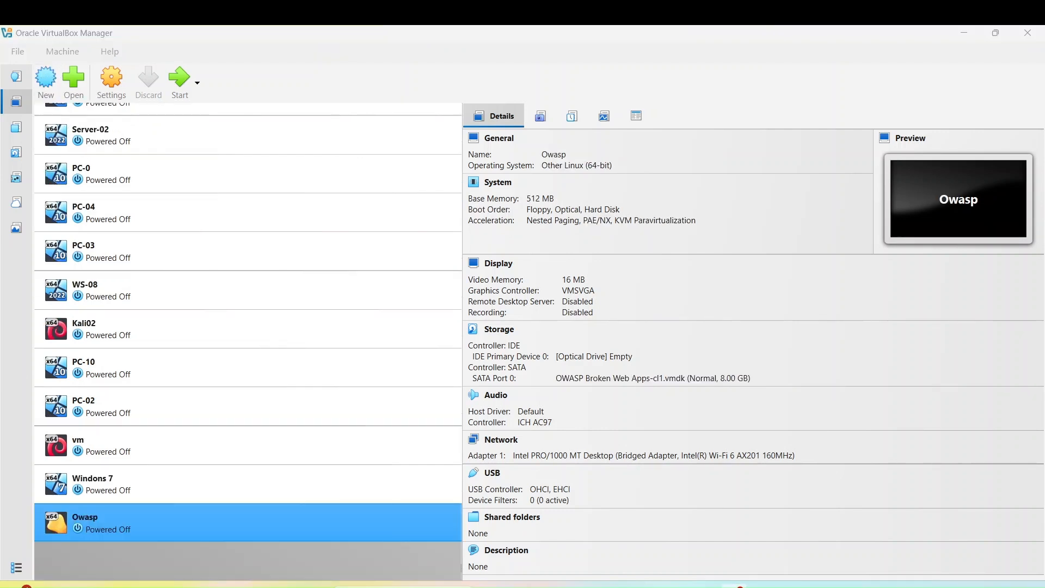
{"action": "left_click", "coordinate": [47, 86]}
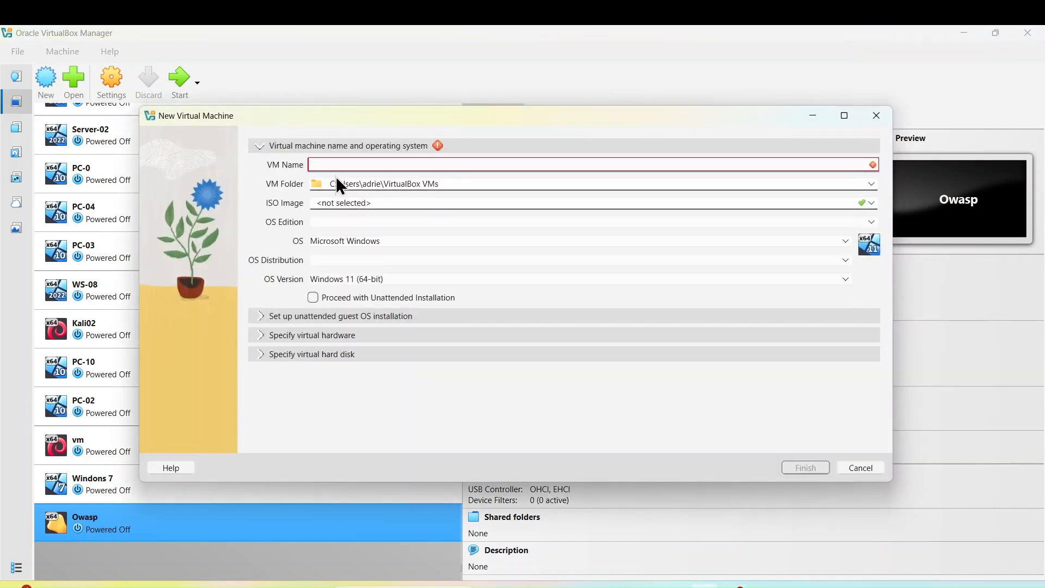
{"action": "type", "text": "Ow"}
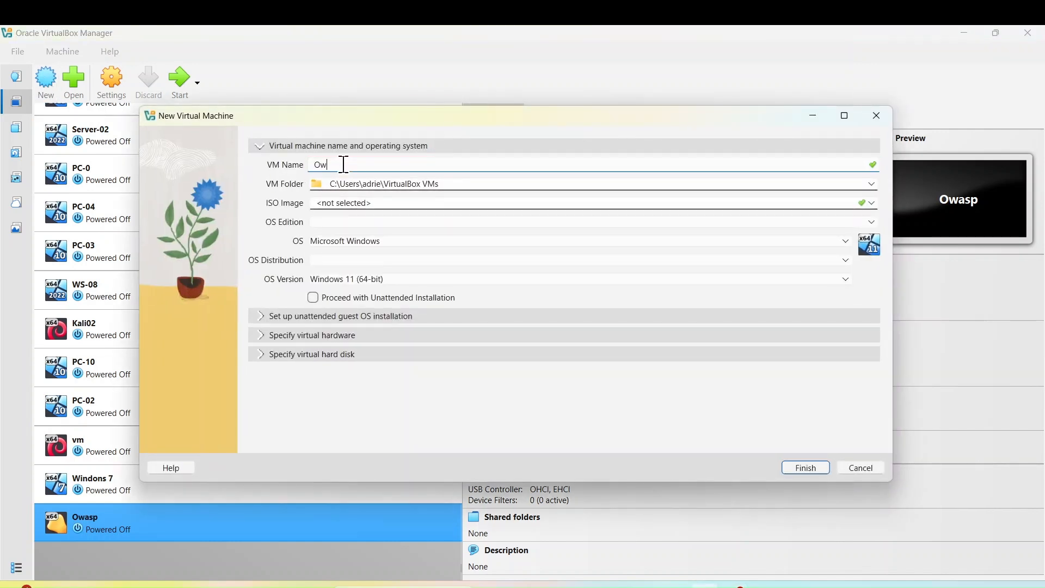
{"action": "type", "text": "asp-02"}
Step: Set the new virtual machine's operating system to Linux with Other Linux as the distribution
{"action": "left_click", "coordinate": [834, 240]}
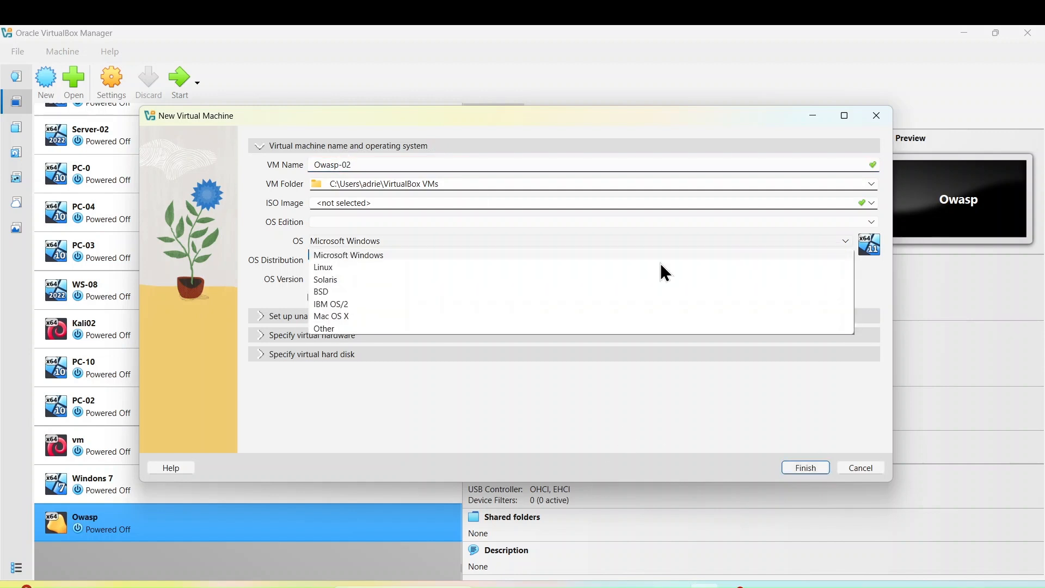
{"action": "left_click", "coordinate": [495, 267]}
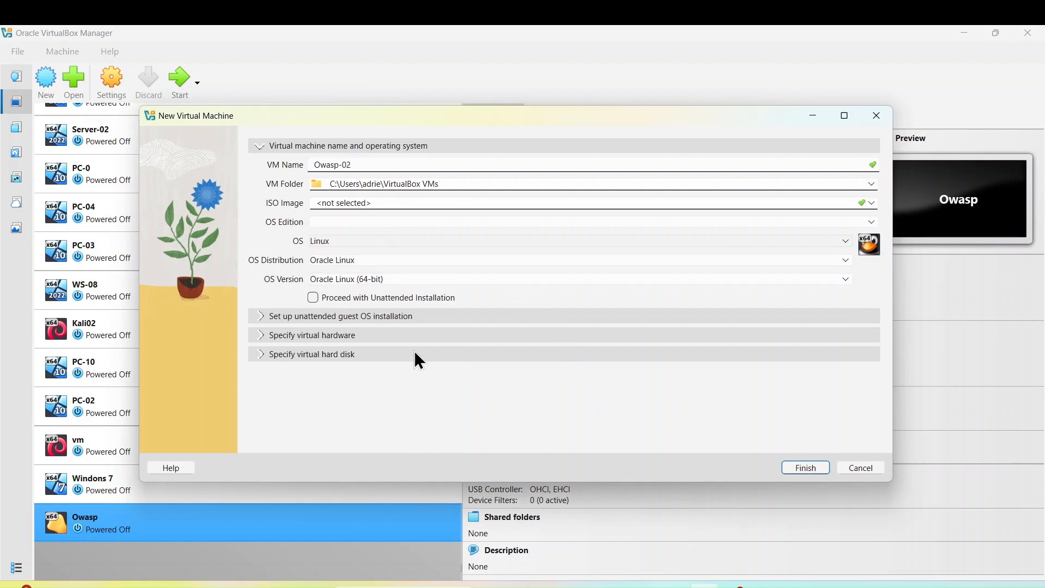
{"action": "left_click", "coordinate": [846, 260]}
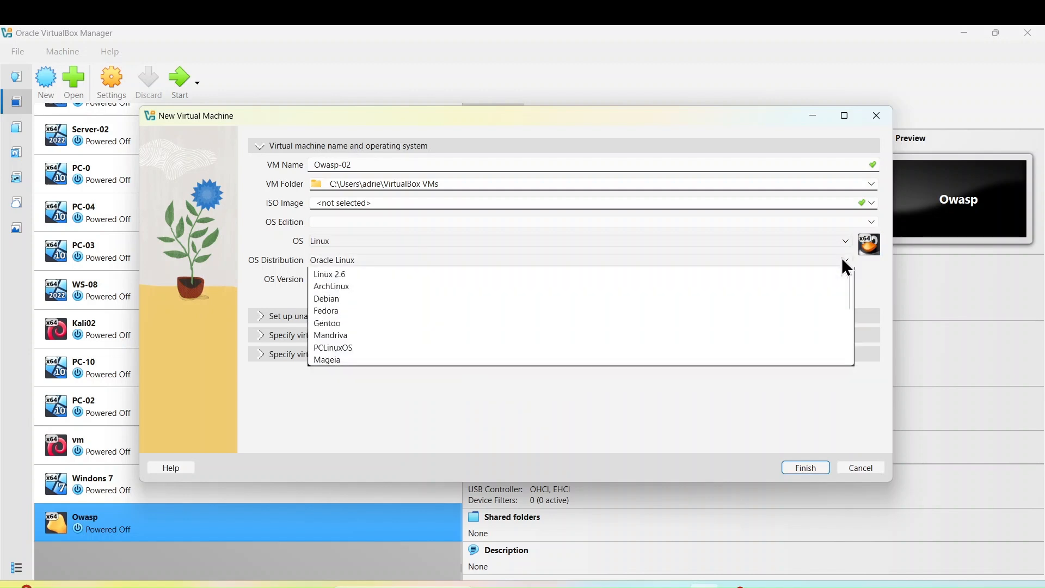
{"action": "scroll", "coordinate": [410, 379], "scroll_direction": "down", "scroll_amount": 3}
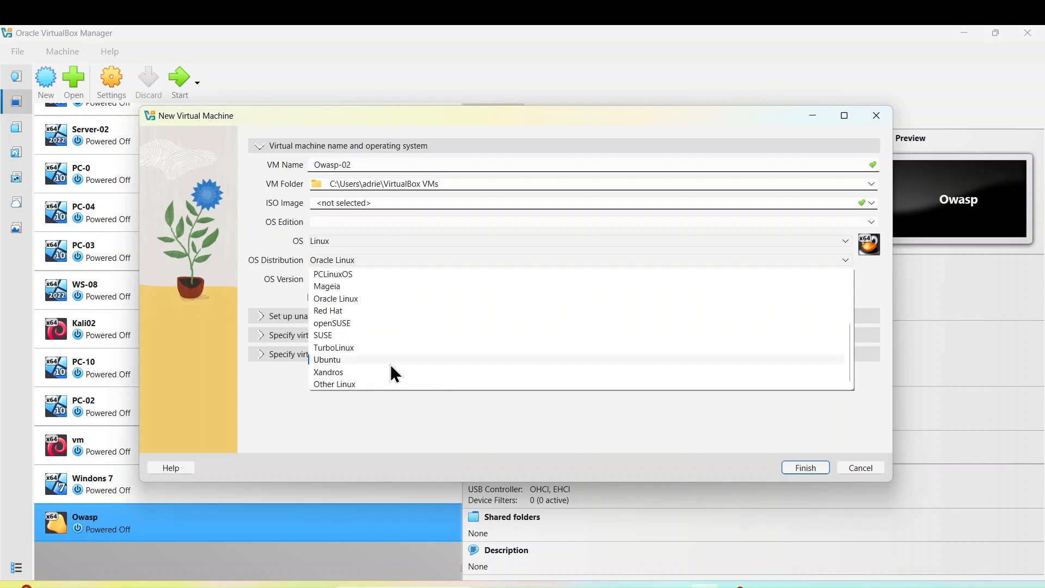
{"action": "left_click", "coordinate": [348, 384]}
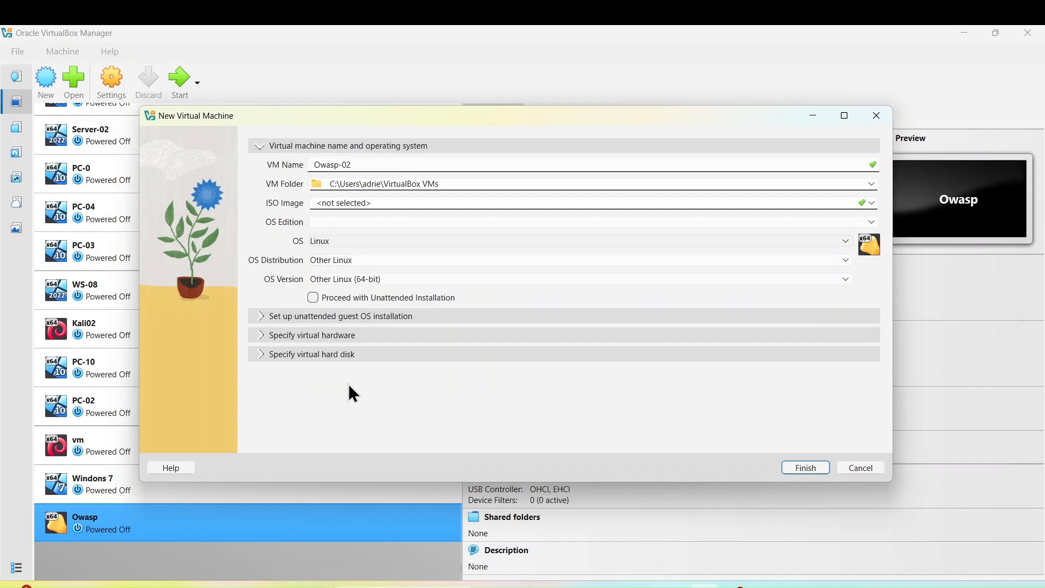
Step: Choose to use an existing virtual hard disk file for Owasp-02 and open the file picker for adding a disk
{"action": "left_click", "coordinate": [260, 315]}
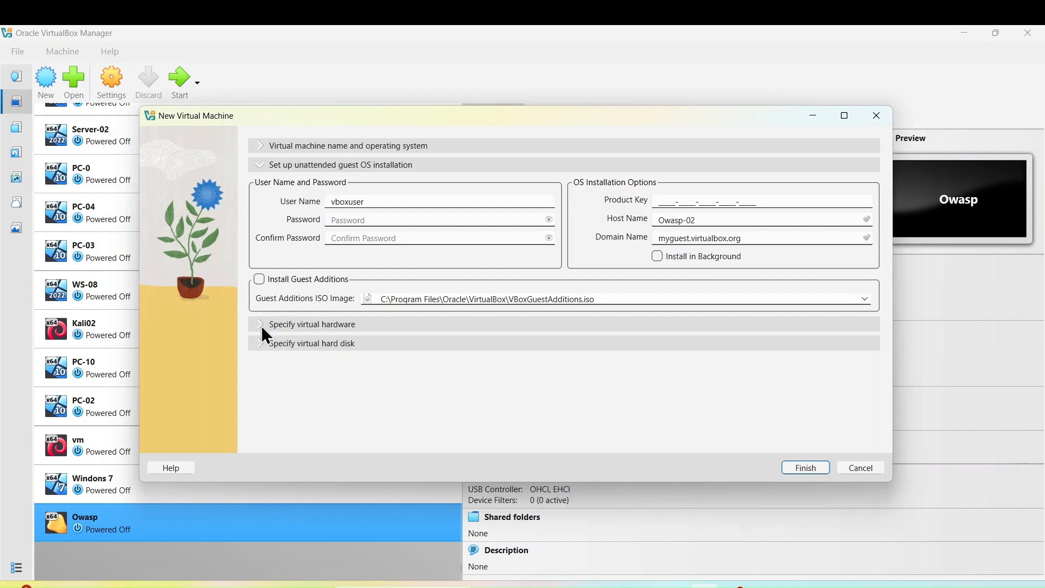
{"action": "left_click", "coordinate": [262, 325]}
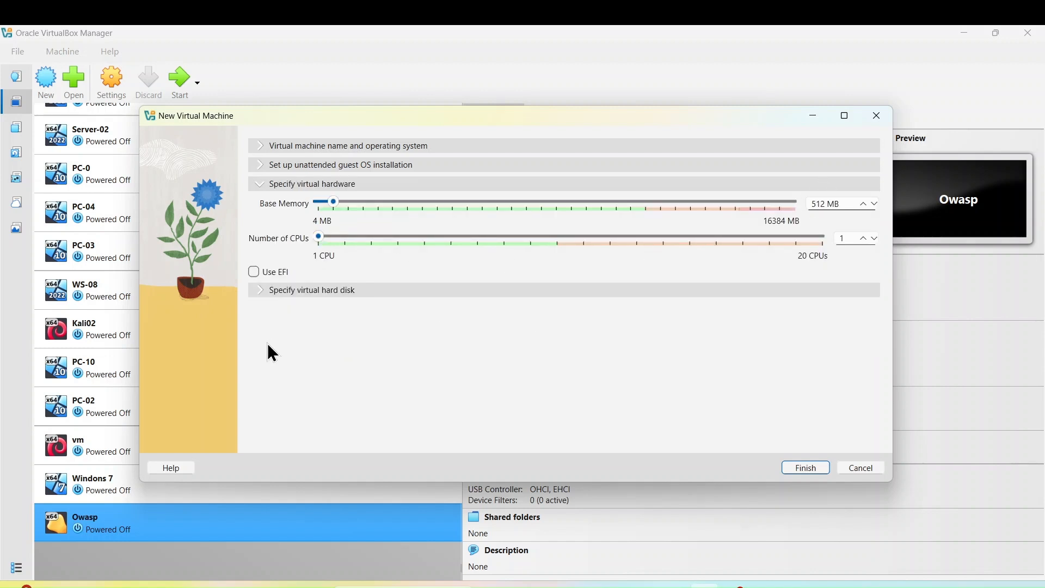
{"action": "left_click", "coordinate": [262, 292]}
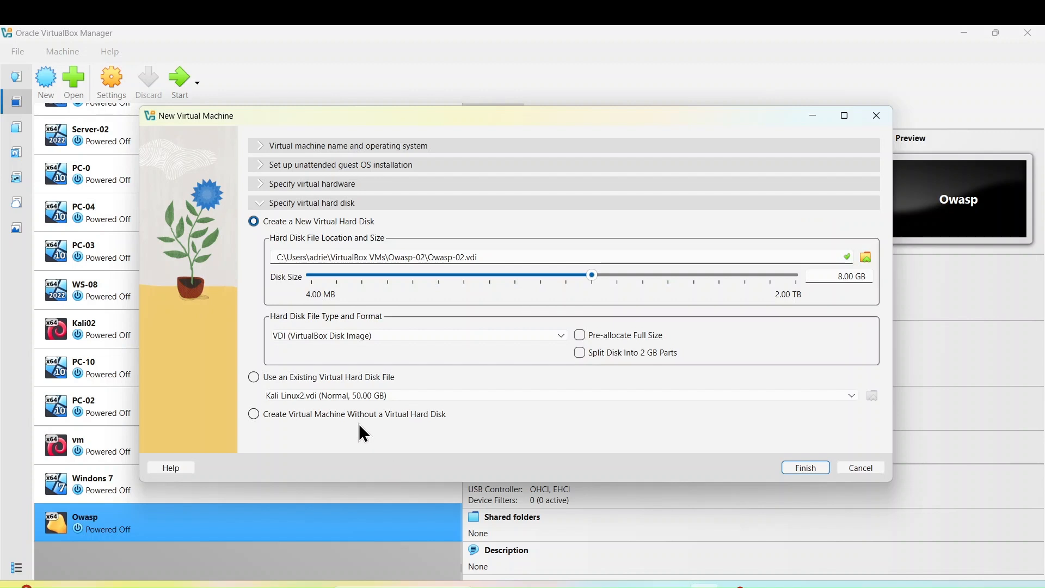
{"action": "left_click", "coordinate": [255, 377]}
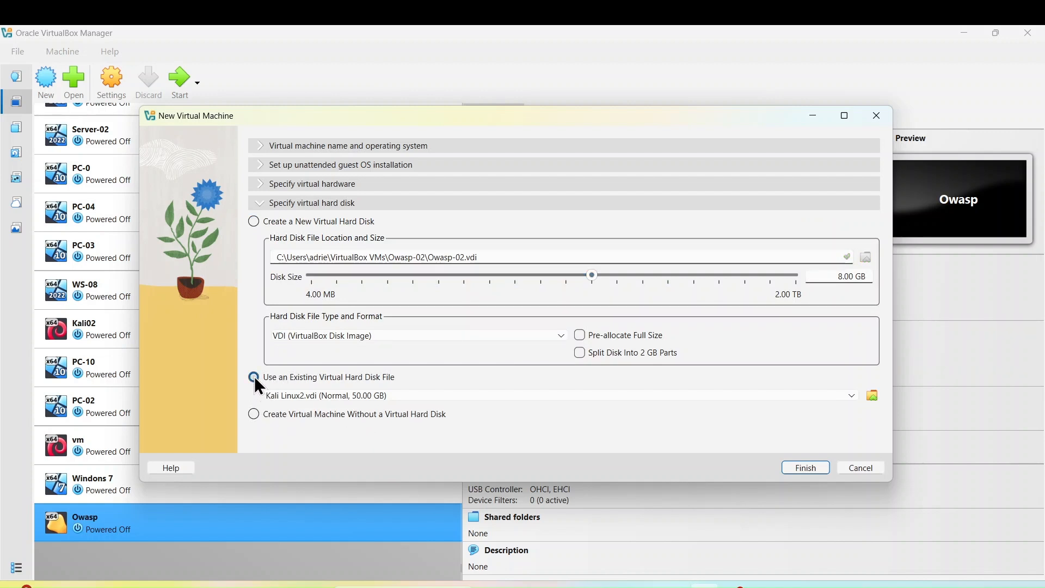
{"action": "left_click", "coordinate": [872, 397]}
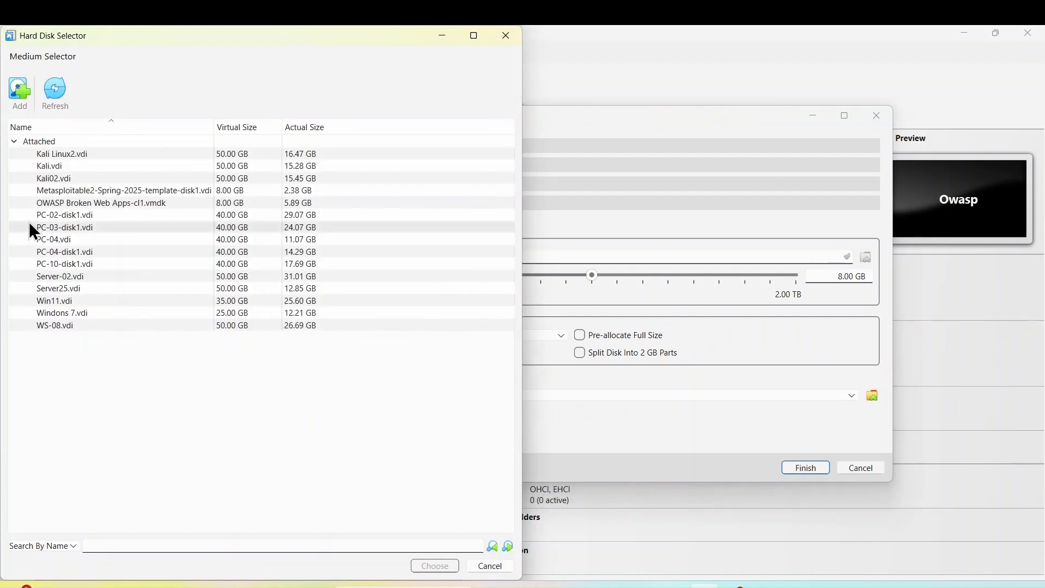
{"action": "left_click", "coordinate": [30, 96]}
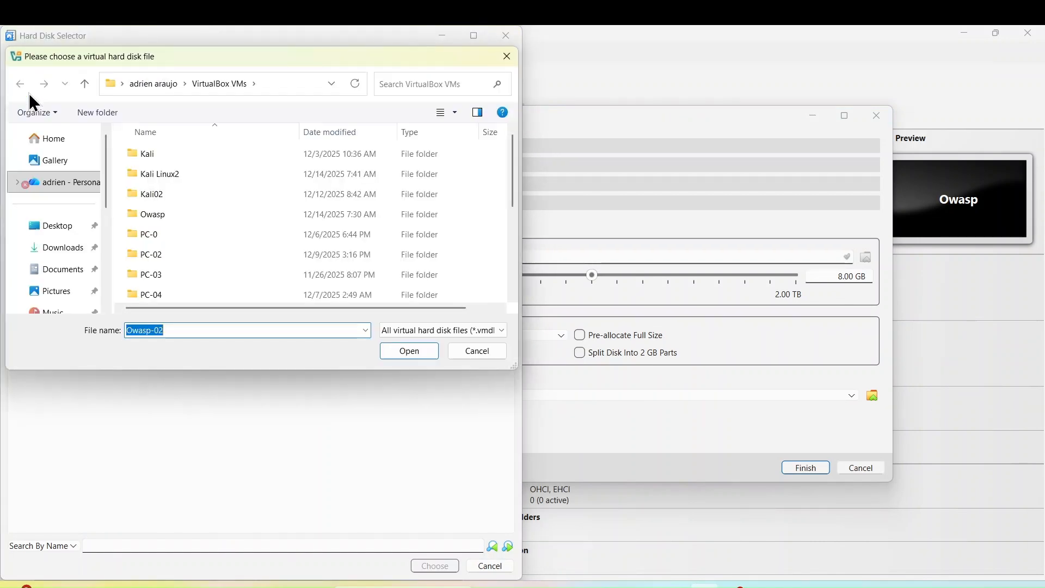
Step: Look through the VirtualBox VMs folder, including the Owasp folder and its Logs subfolder, for the virtual disk file
{"action": "scroll", "coordinate": [197, 218], "scroll_direction": "down", "scroll_amount": 4}
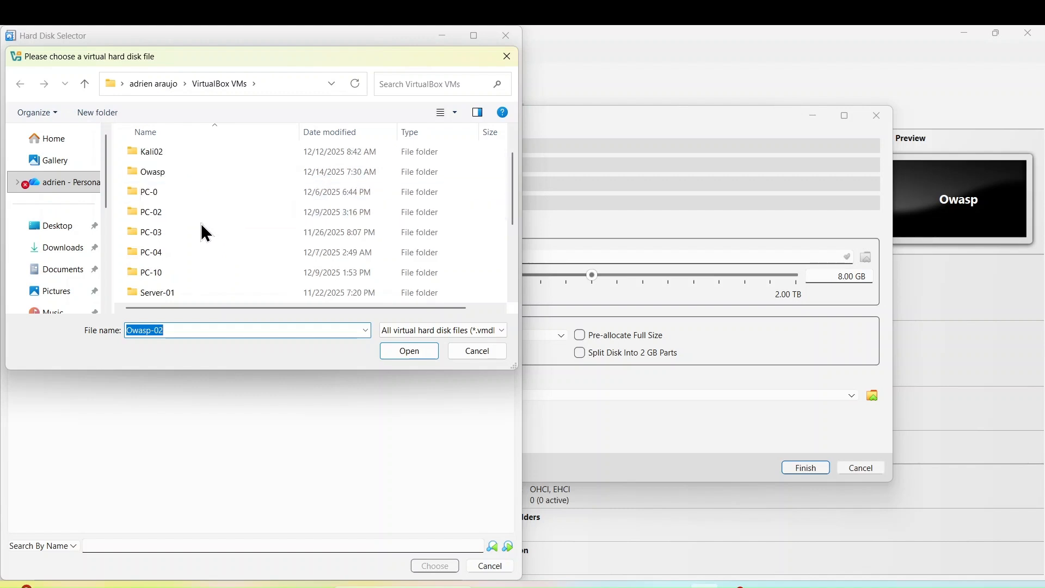
{"action": "scroll", "coordinate": [187, 294], "scroll_direction": "up", "scroll_amount": 4}
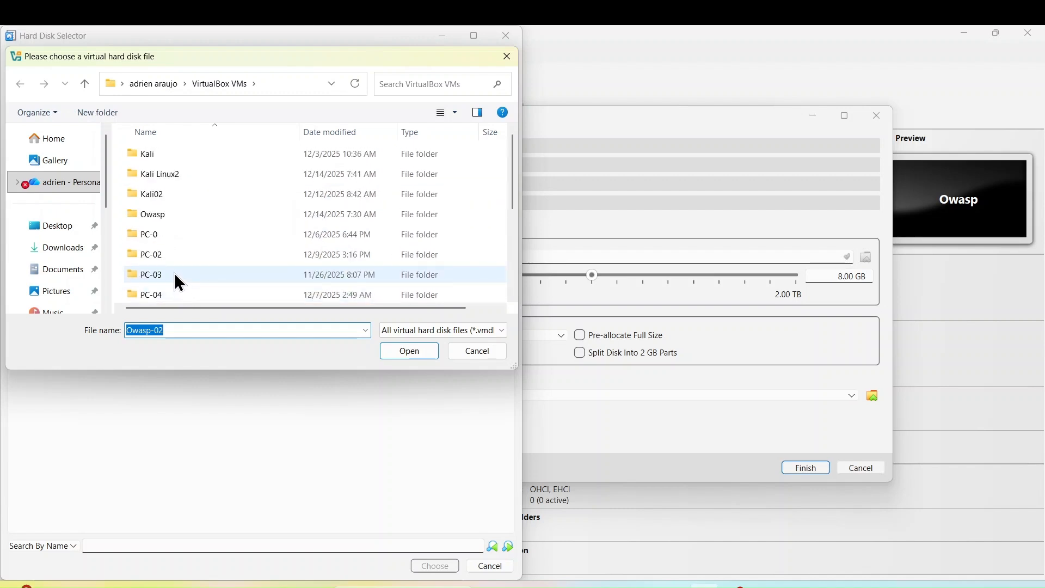
{"action": "scroll", "coordinate": [175, 221], "scroll_direction": "down", "scroll_amount": 3}
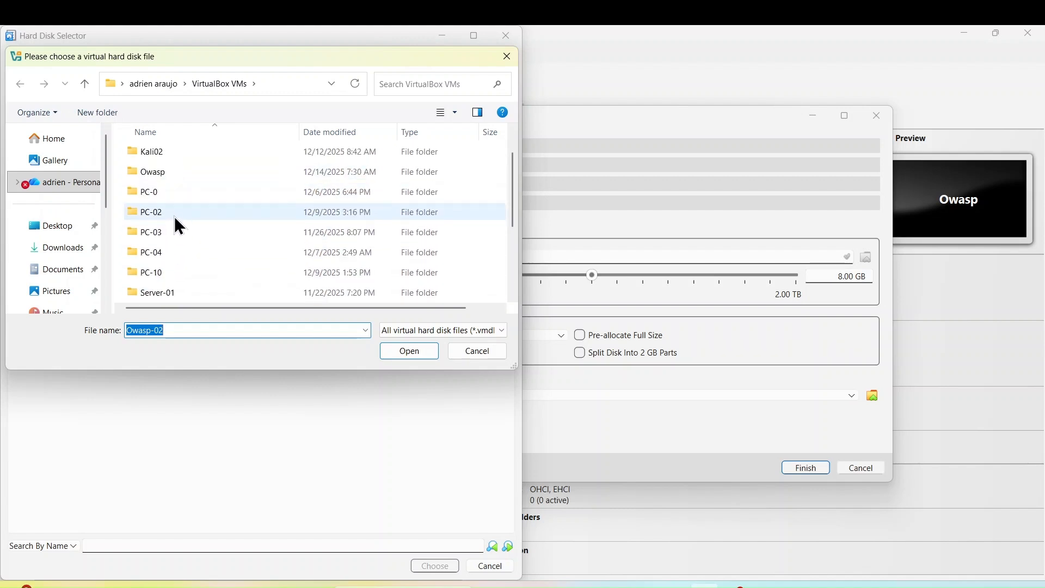
{"action": "scroll", "coordinate": [179, 226], "scroll_direction": "up", "scroll_amount": 3}
{"action": "double_click", "coordinate": [166, 217]}
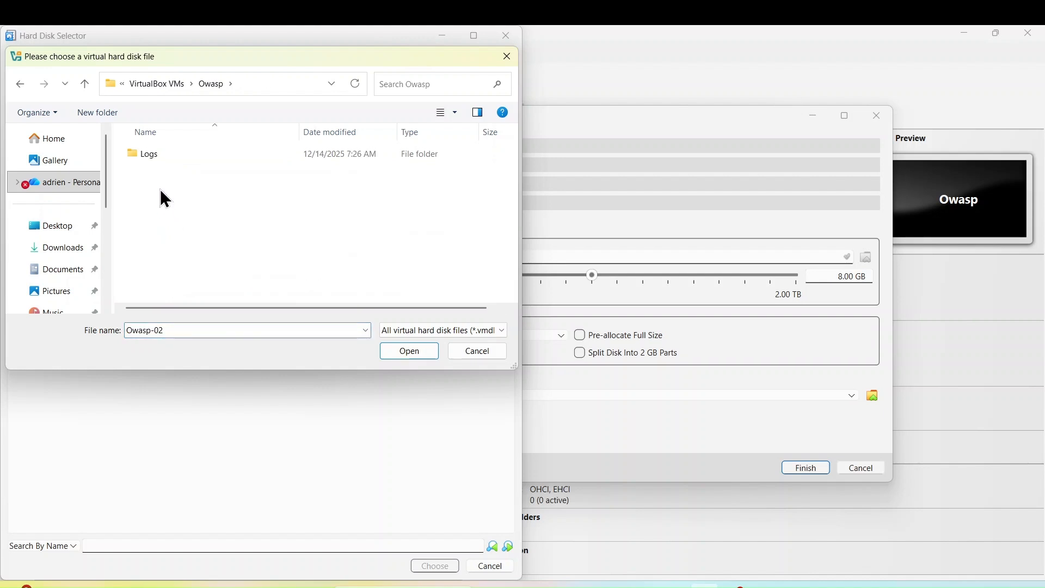
{"action": "double_click", "coordinate": [144, 153]}
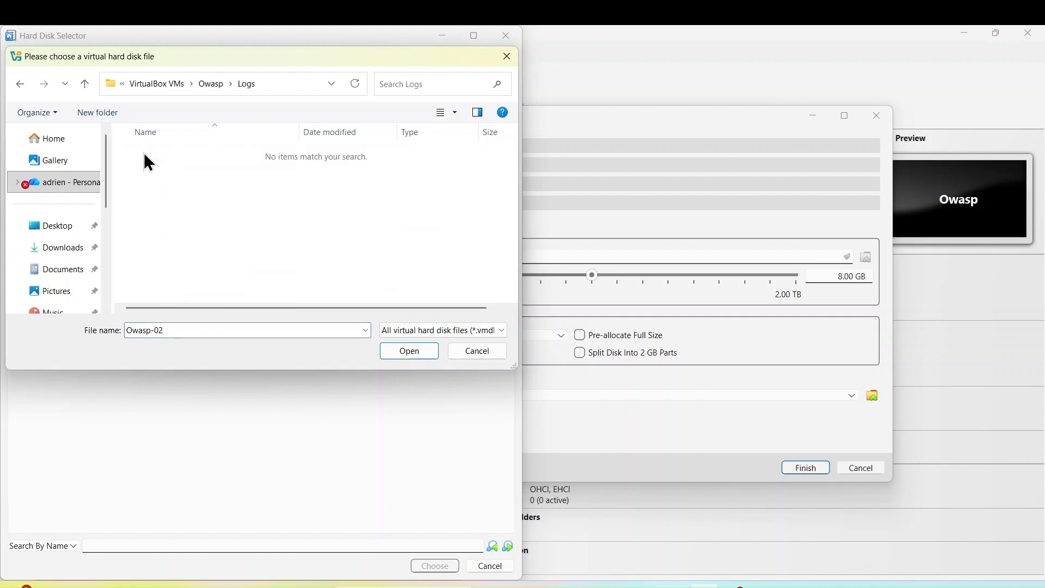
{"action": "left_click", "coordinate": [20, 85]}
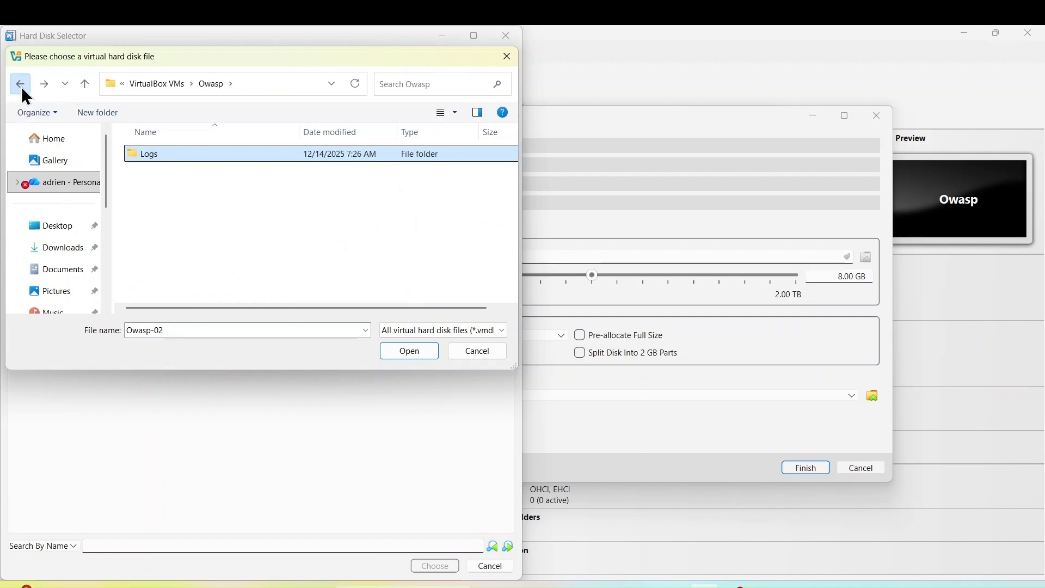
{"action": "left_click", "coordinate": [21, 85]}
{"action": "scroll", "coordinate": [270, 276], "scroll_direction": "down", "scroll_amount": 3}
{"action": "scroll", "coordinate": [234, 269], "scroll_direction": "up", "scroll_amount": 3}
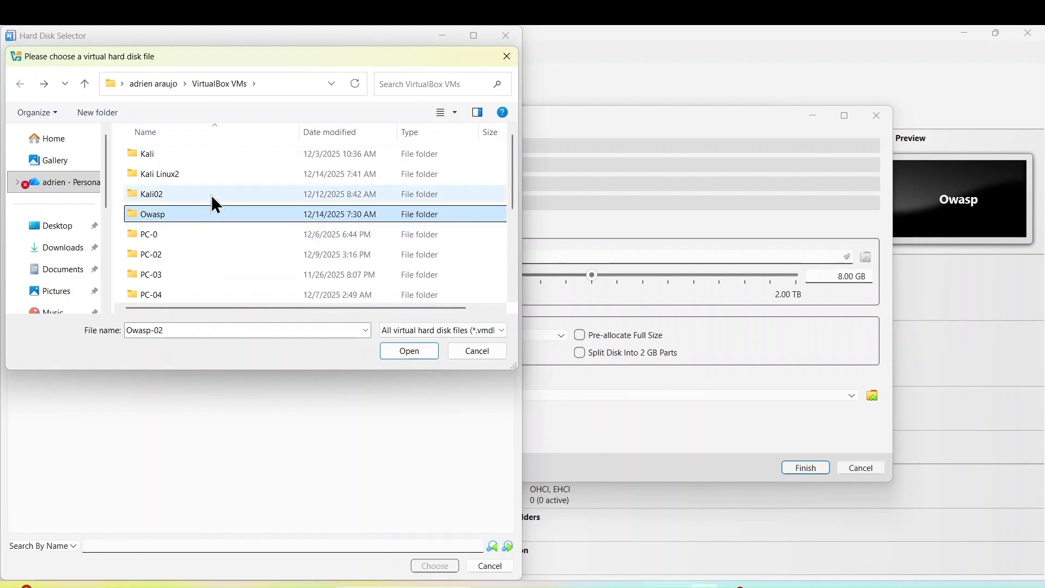
{"action": "scroll", "coordinate": [215, 239], "scroll_direction": "down", "scroll_amount": 3}
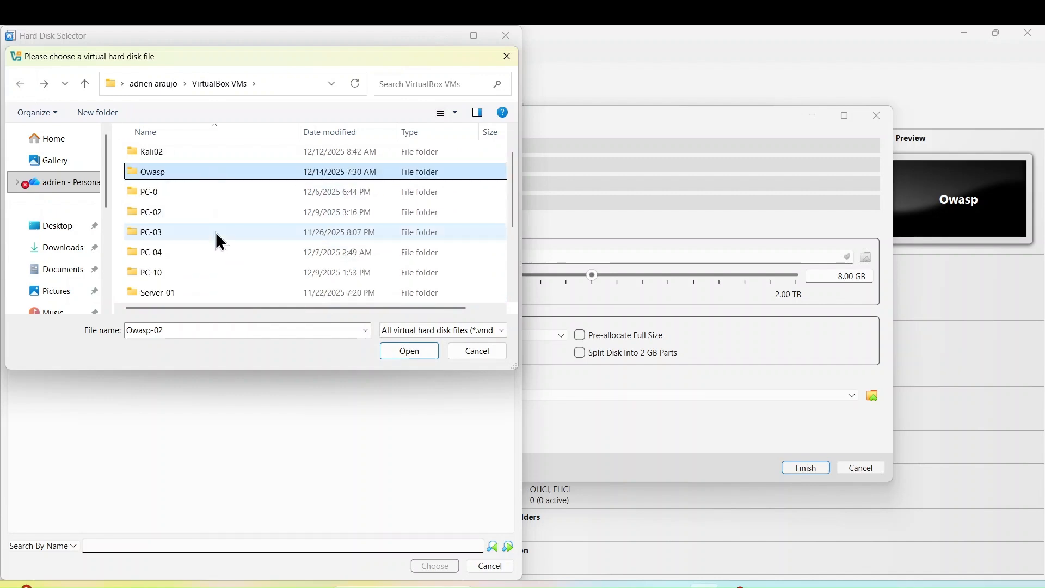
{"action": "left_click", "coordinate": [210, 83]}
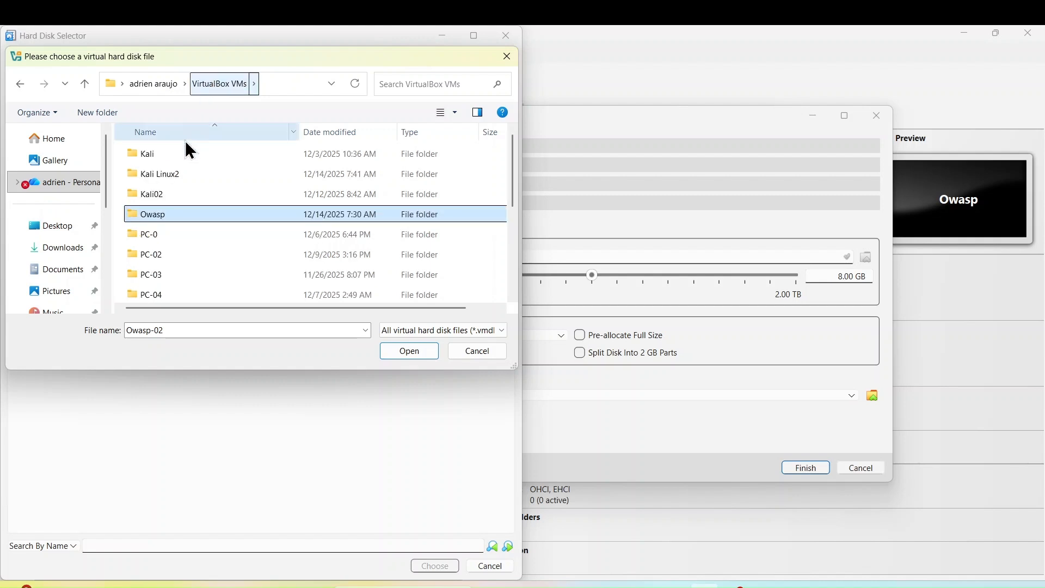
Step: Attach OWASP Broken Web Apps-cl1.vmdk from the owasp folder in Downloads\VirtualTools as the existing disk and finish creating the virtual machine
{"action": "left_click", "coordinate": [50, 250]}
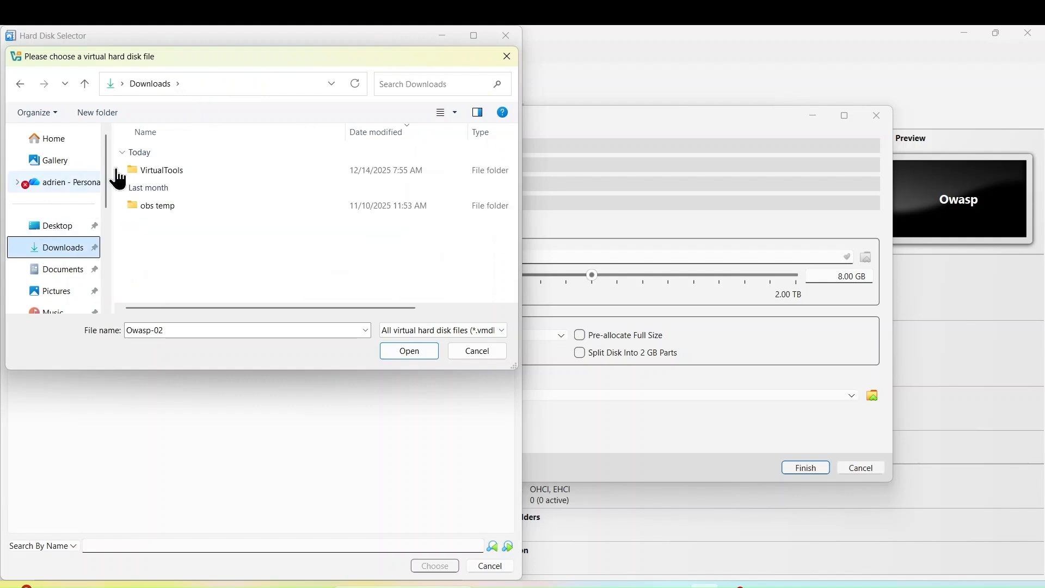
{"action": "double_click", "coordinate": [166, 169]}
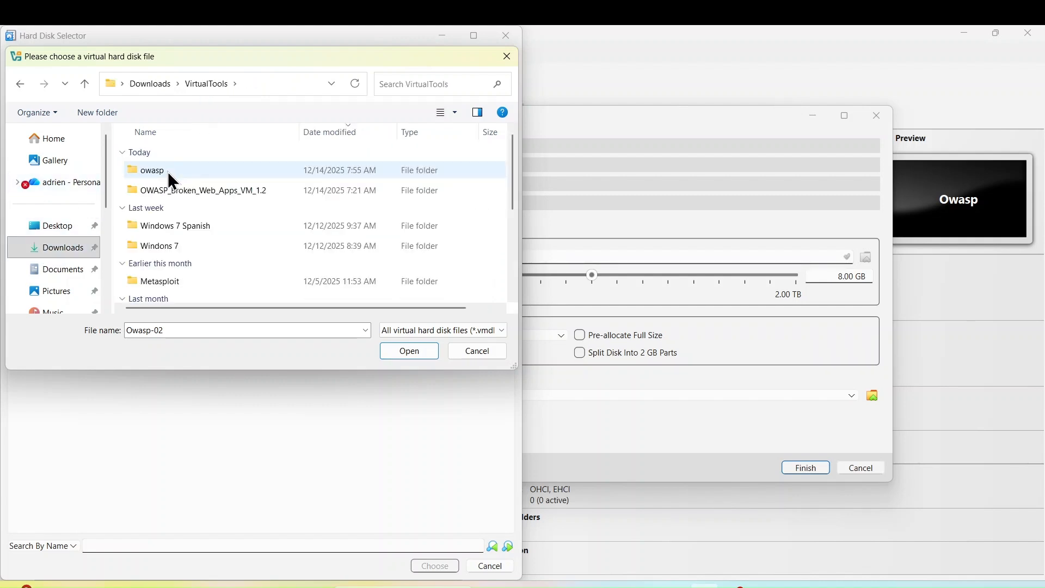
{"action": "double_click", "coordinate": [168, 169]}
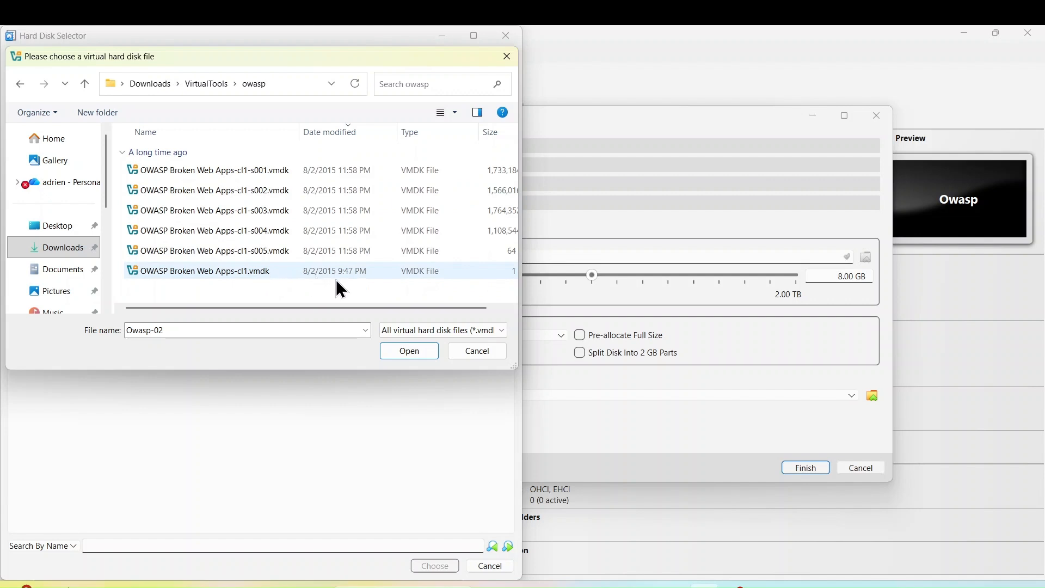
{"action": "left_click", "coordinate": [240, 271]}
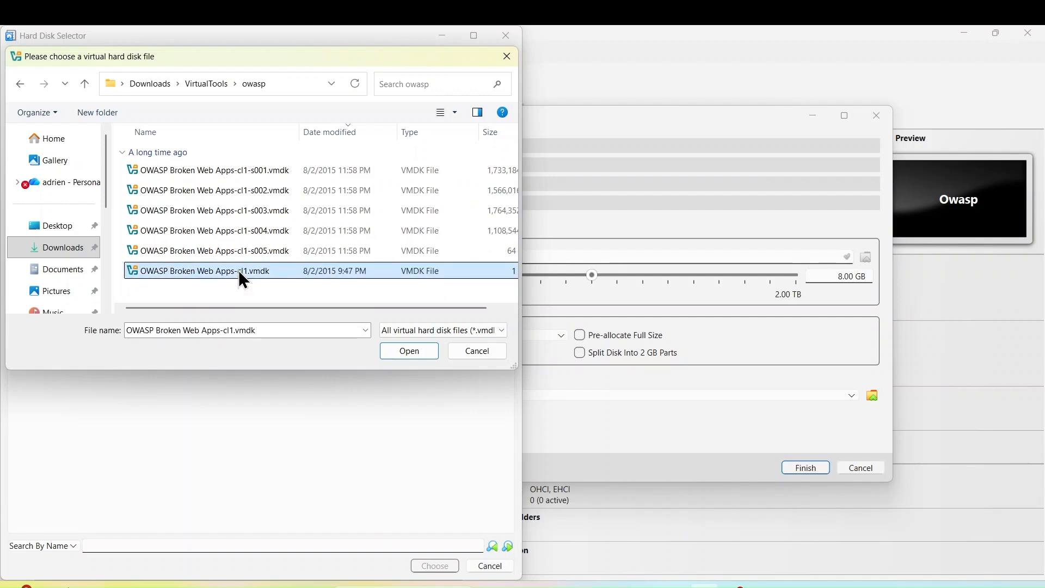
{"action": "left_click", "coordinate": [400, 355]}
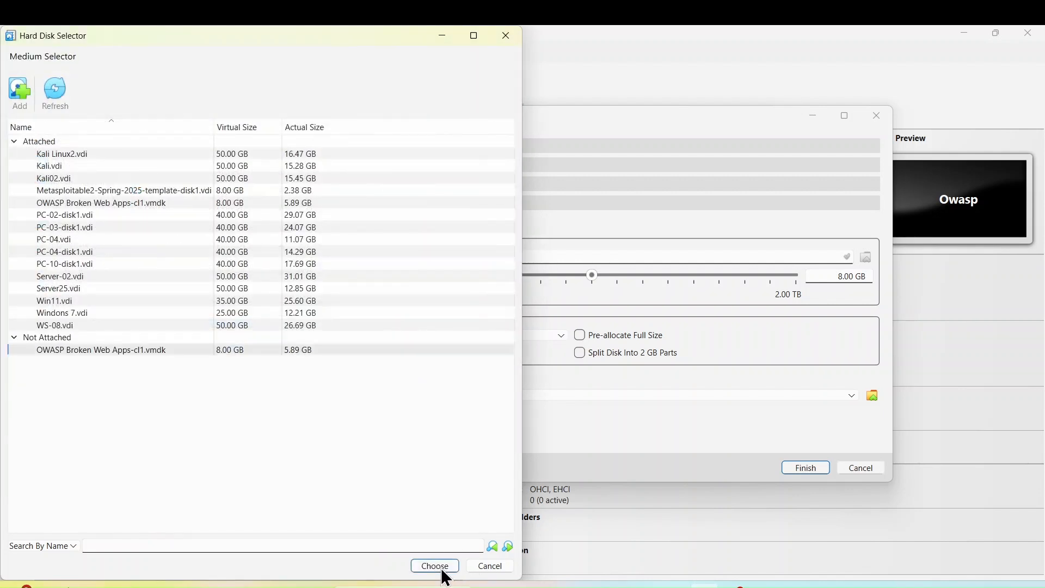
{"action": "left_click", "coordinate": [438, 567]}
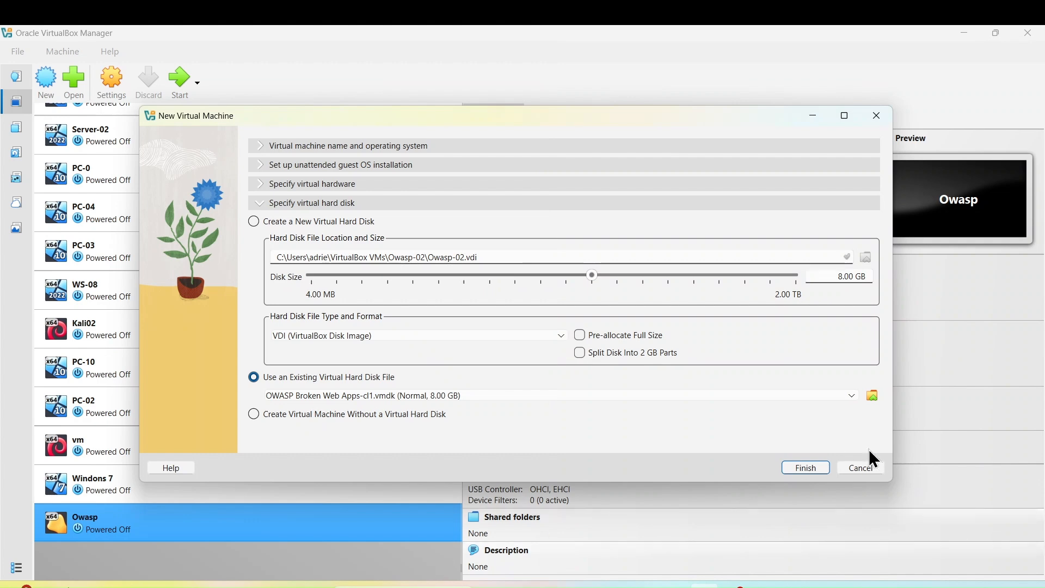
{"action": "left_click", "coordinate": [806, 468]}
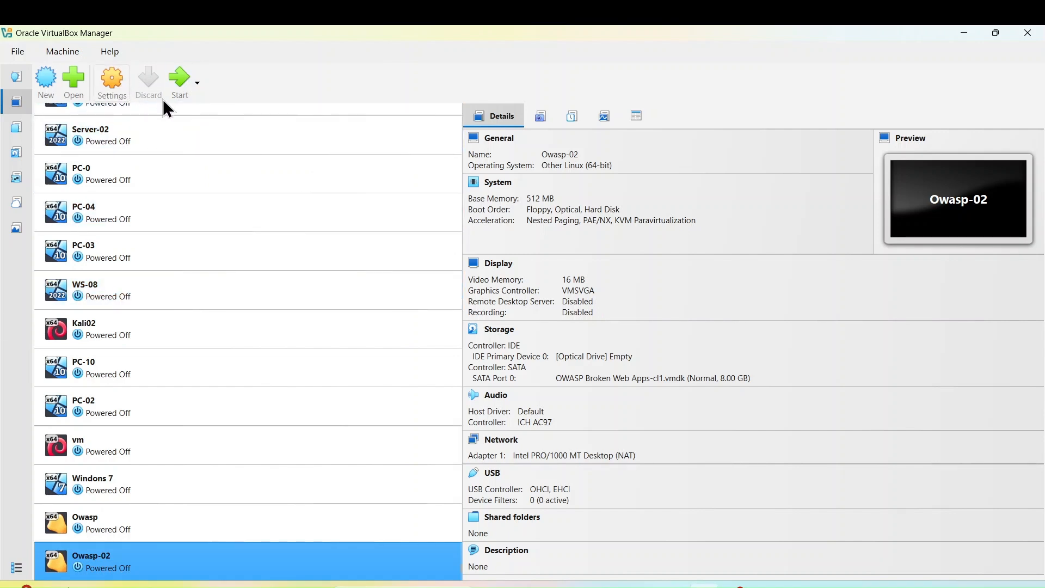
Step: Attach network adapter 1 of Owasp-02 to Bridged Adapter and save the machine's settings
{"action": "left_click", "coordinate": [108, 80]}
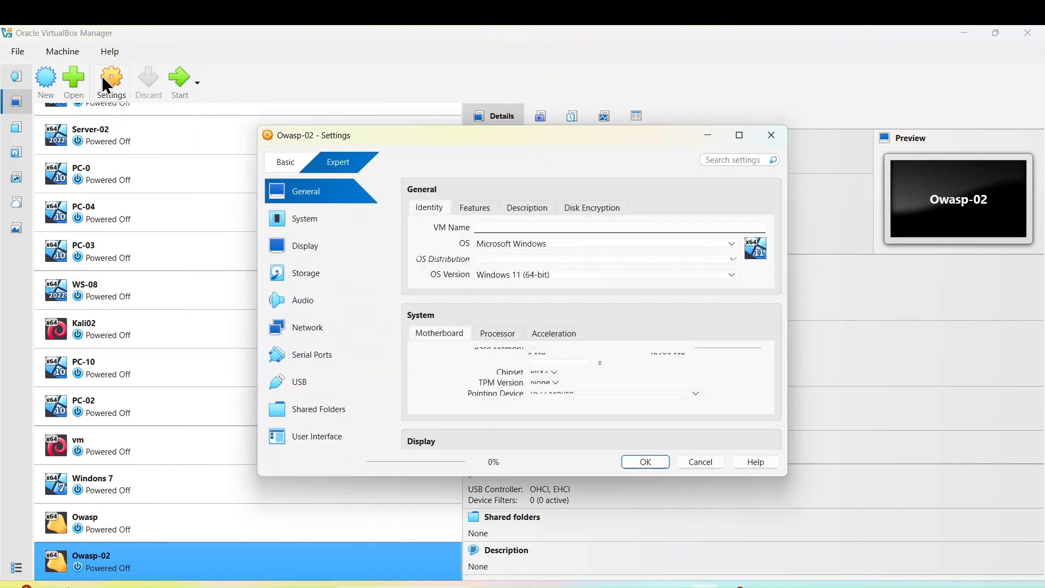
{"action": "left_click", "coordinate": [307, 327]}
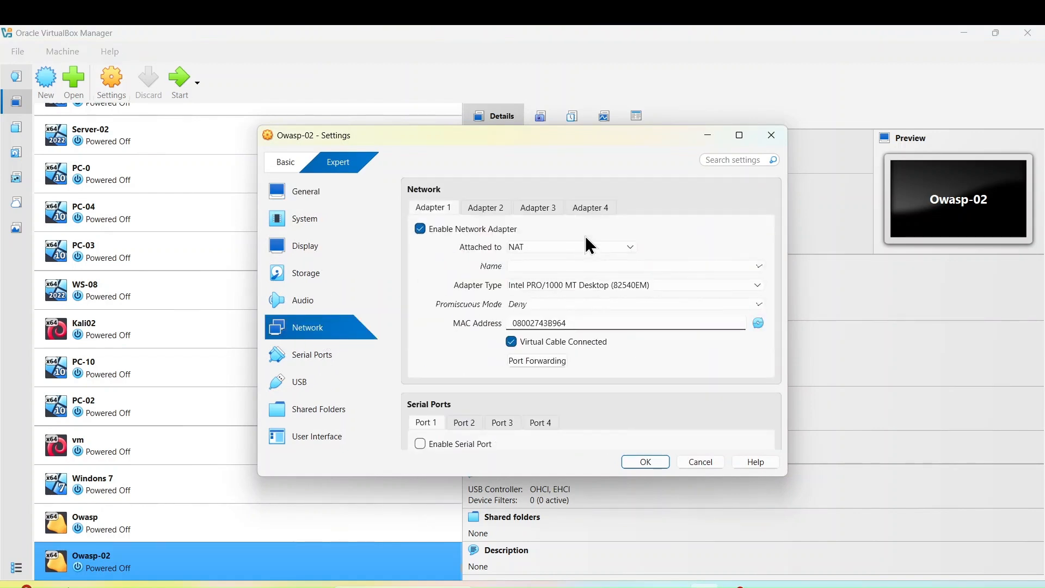
{"action": "left_click", "coordinate": [617, 248]}
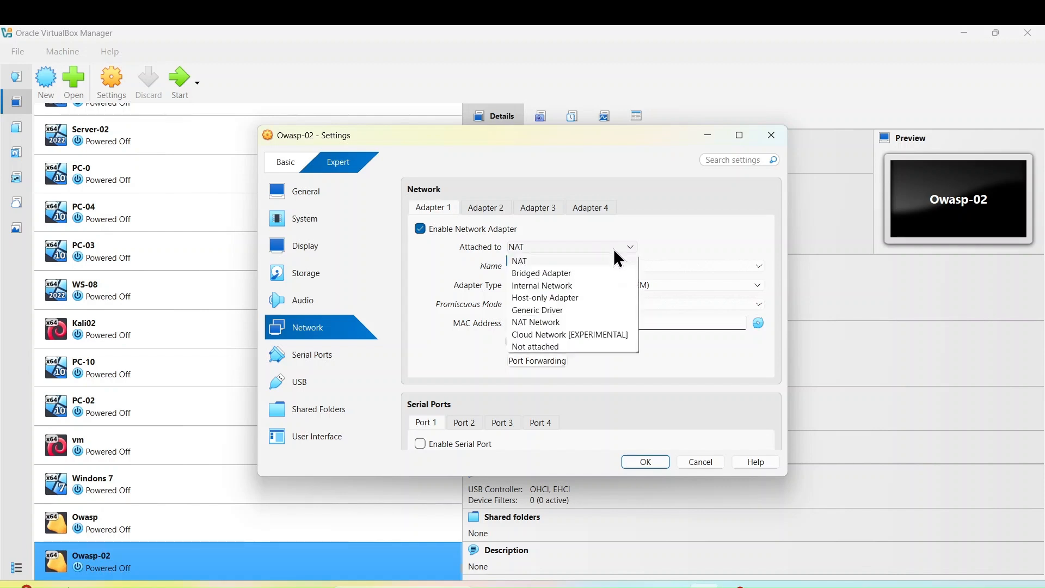
{"action": "left_click", "coordinate": [543, 274]}
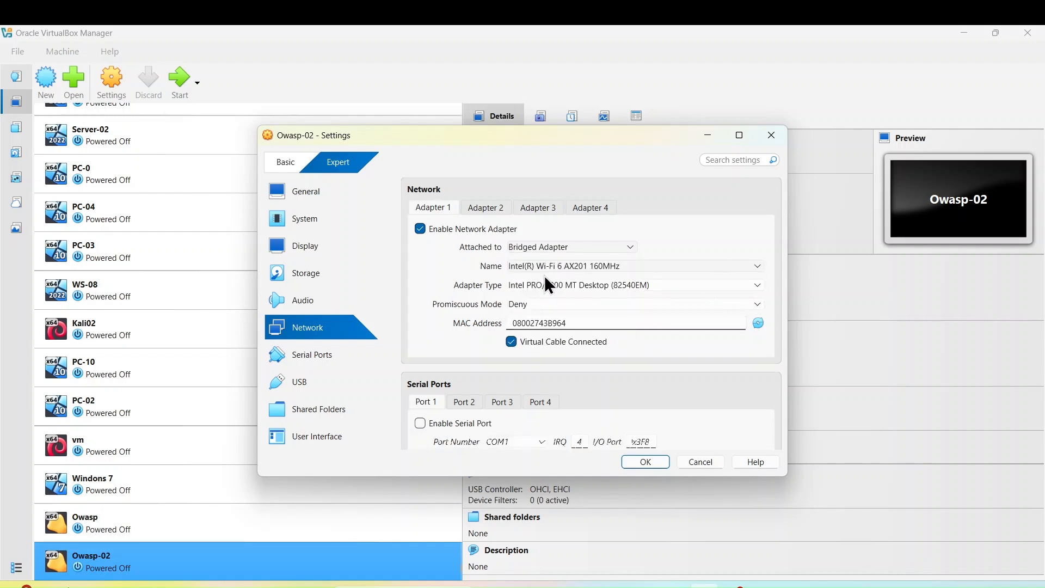
{"action": "left_click", "coordinate": [645, 463]}
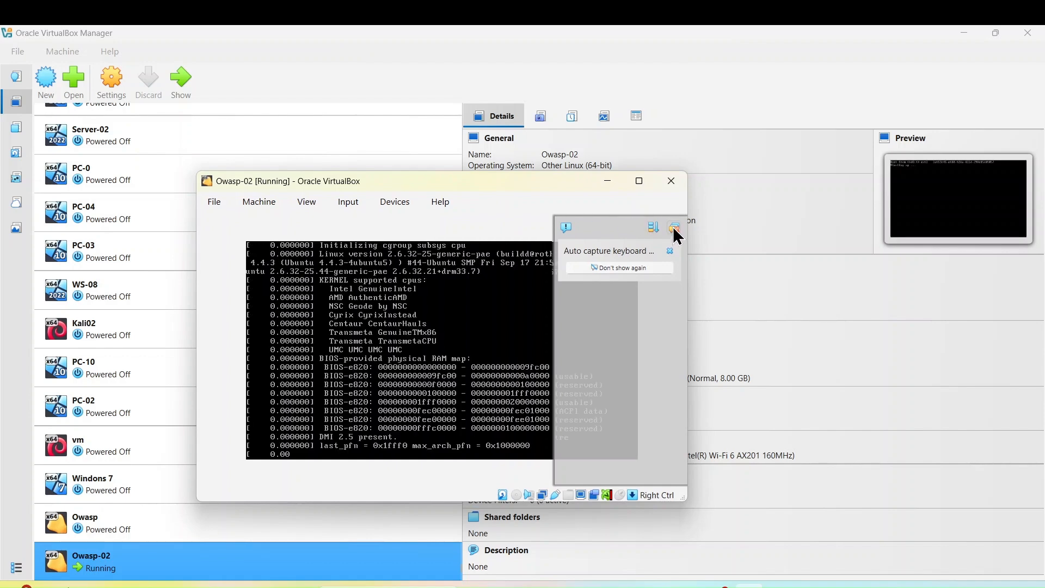
Step: Dismiss the notifications in the running Owasp-02 window, then capture the mouse in the guest and release it back to the host
{"action": "left_click", "coordinate": [673, 226]}
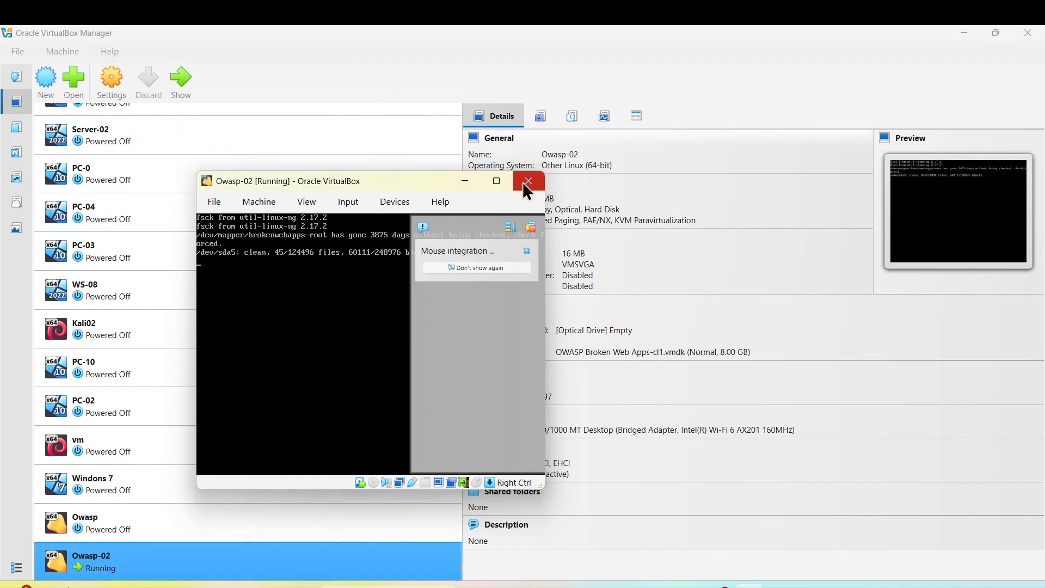
{"action": "left_click", "coordinate": [531, 230]}
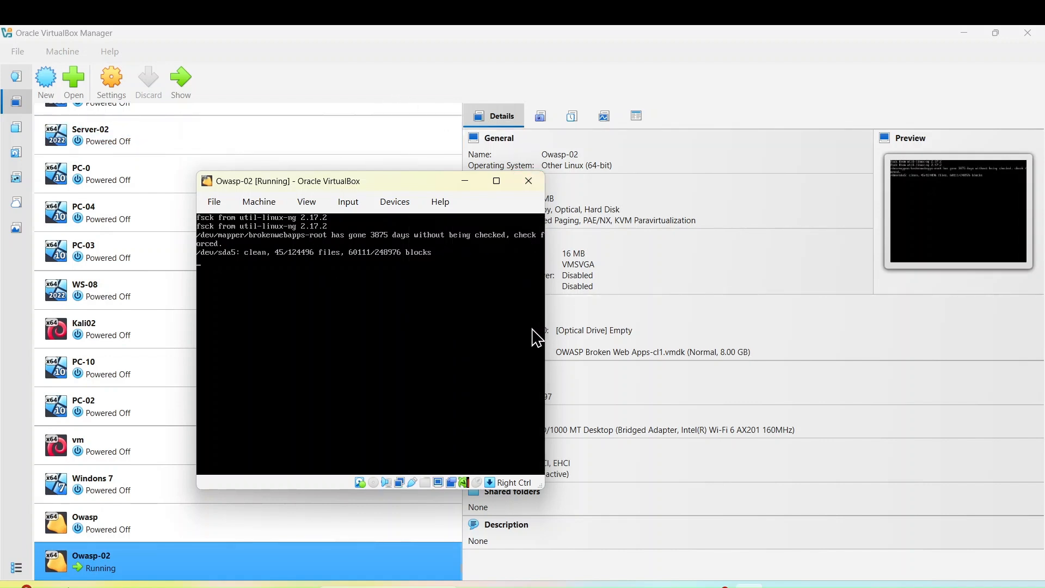
{"action": "left_click", "coordinate": [482, 317]}
{"action": "key", "text": "Control_R"}
{"action": "left_click", "coordinate": [672, 320]}
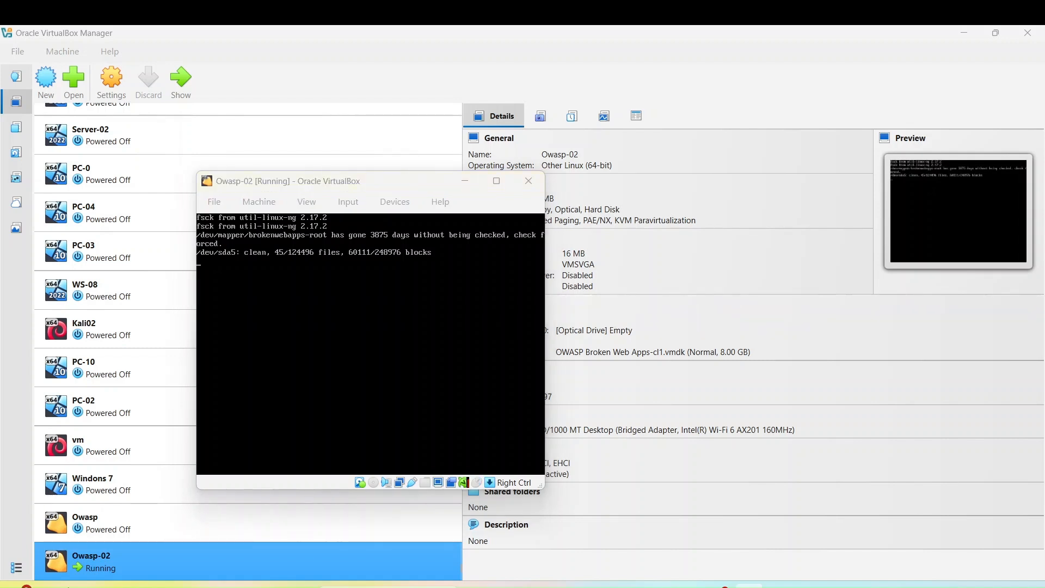
Step: Maximize the Owasp-02 window and log in to the console as root with the account password
{"action": "left_click", "coordinate": [750, 587]}
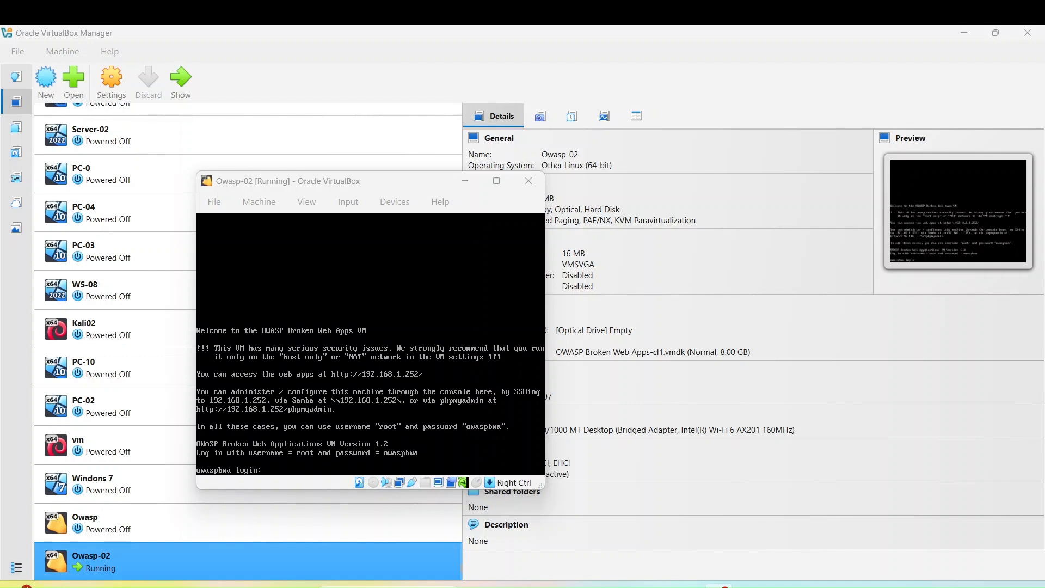
{"action": "left_click", "coordinate": [496, 181]}
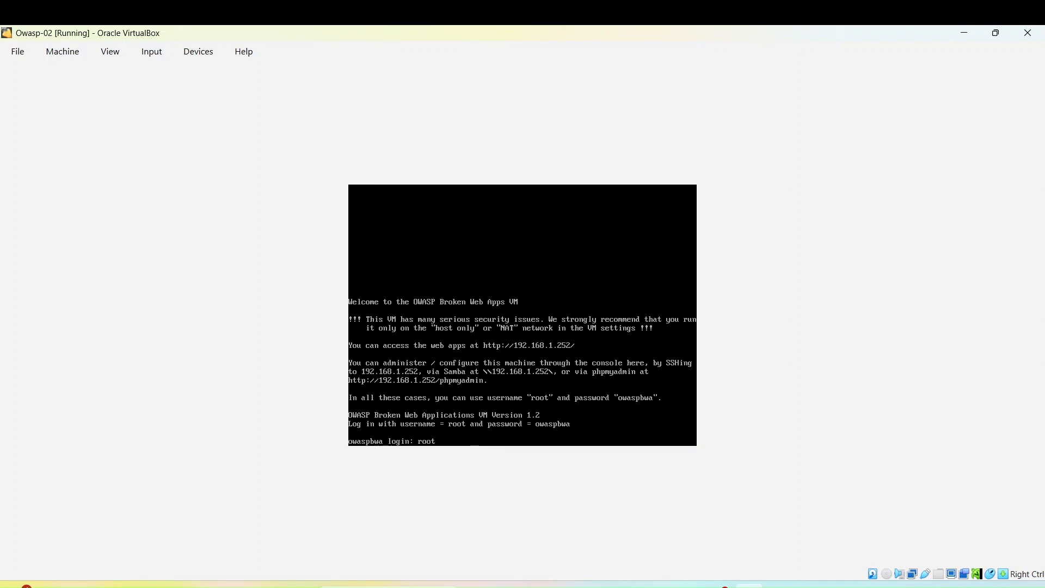
{"action": "key", "text": "Return"}
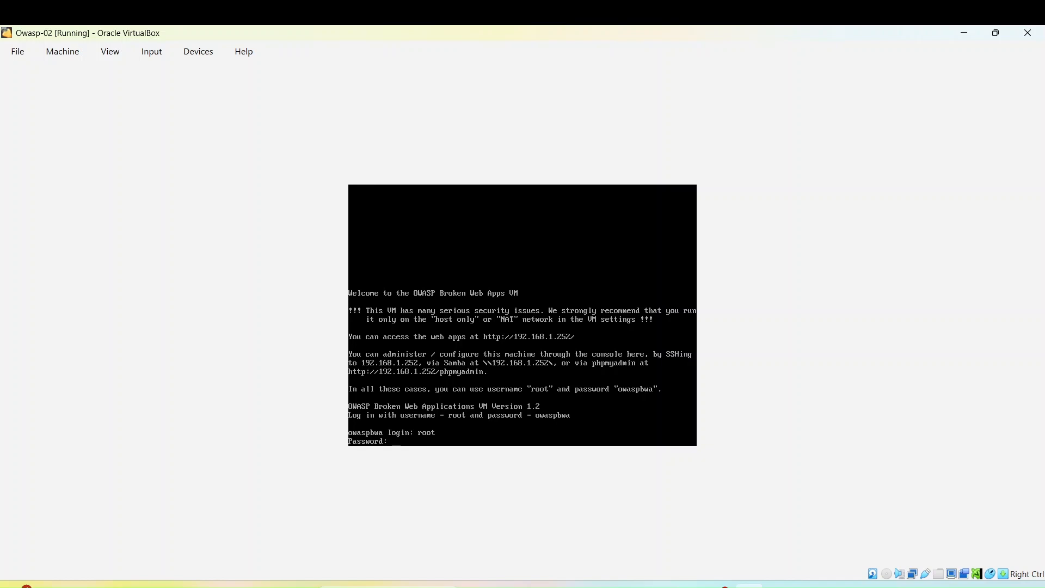
{"action": "key", "text": "Return"}
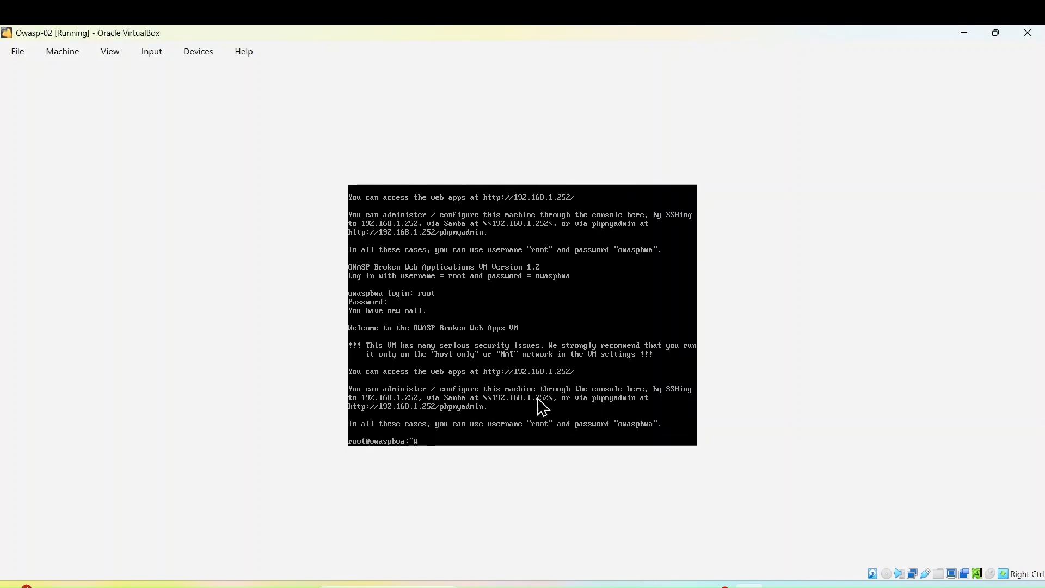
Step: Switch to Chrome and load the VM's web page at 192.168.1.252 in a new tab
{"action": "left_click", "coordinate": [629, 585]}
{"action": "left_click", "coordinate": [681, 528]}
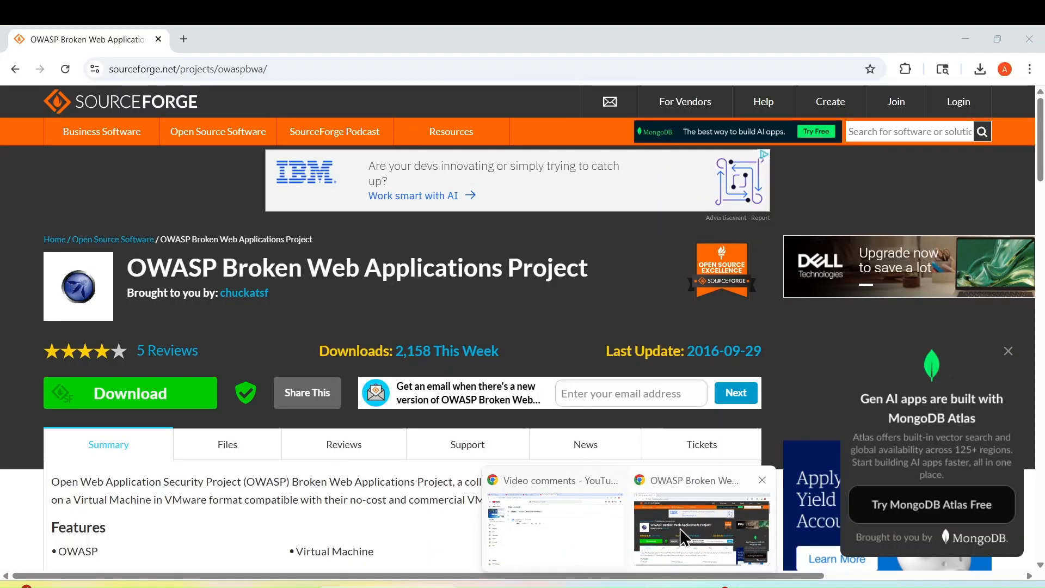
{"action": "left_click", "coordinate": [184, 39]}
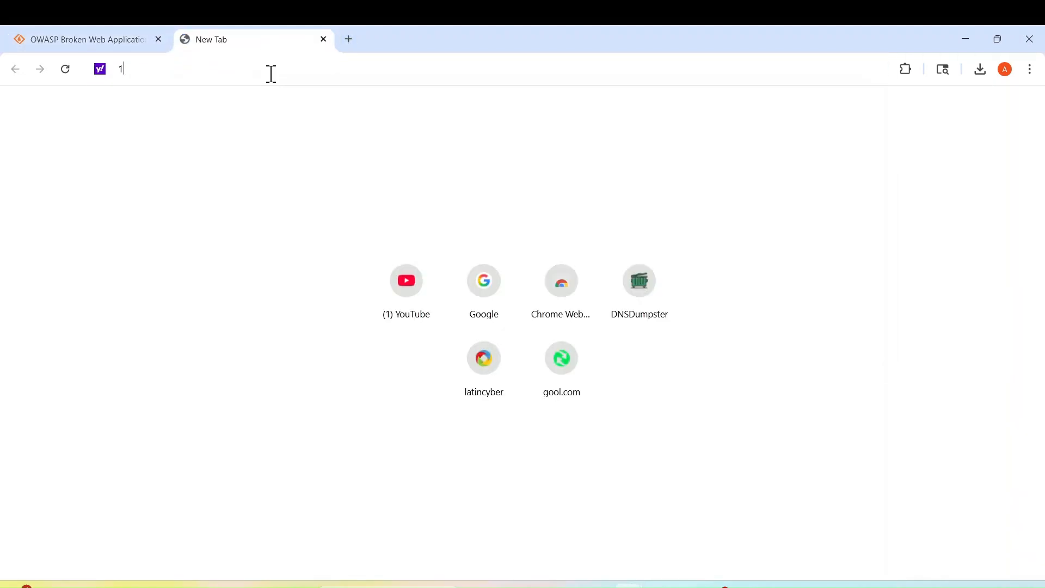
{"action": "type", "text": "192."}
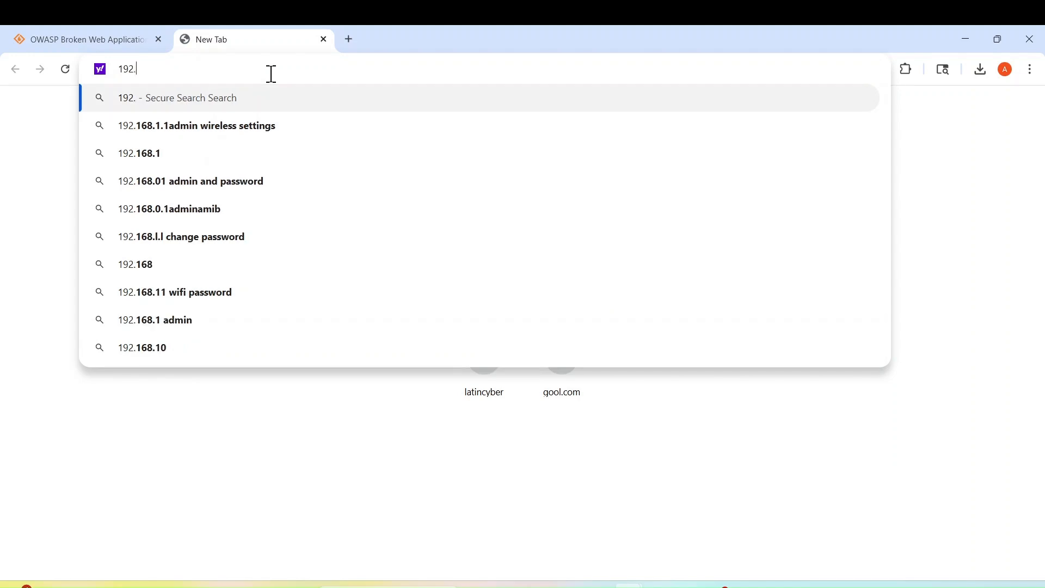
{"action": "type", "text": "168.1"}
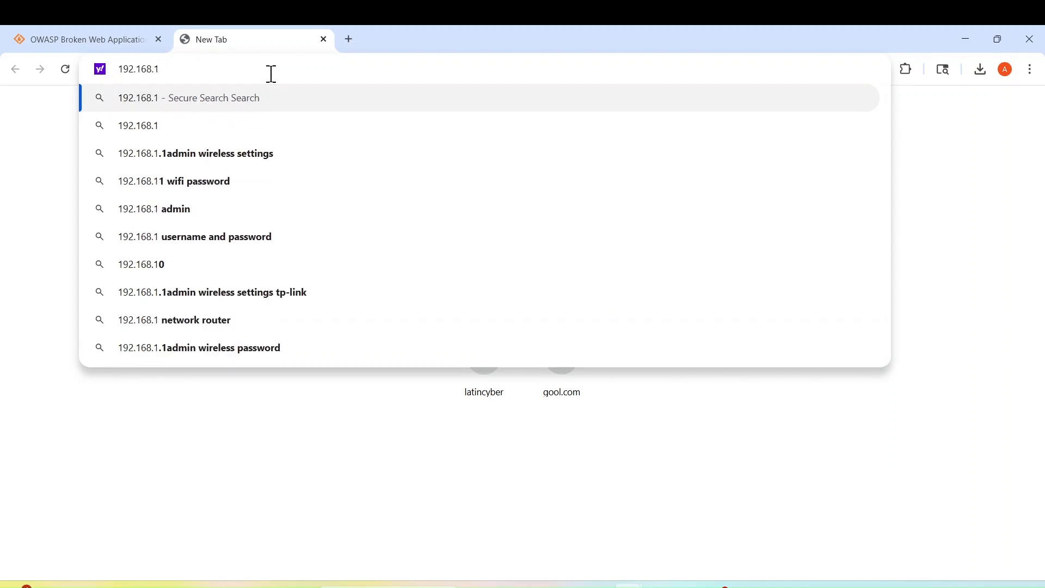
{"action": "key", "text": "alt+Tab"}
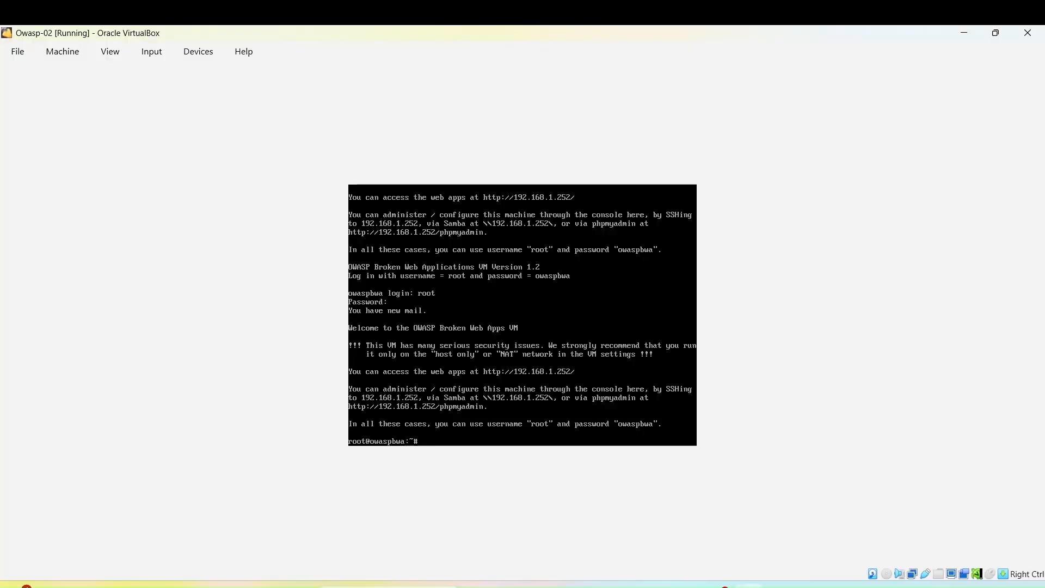
{"action": "key", "text": "alt+Tab"}
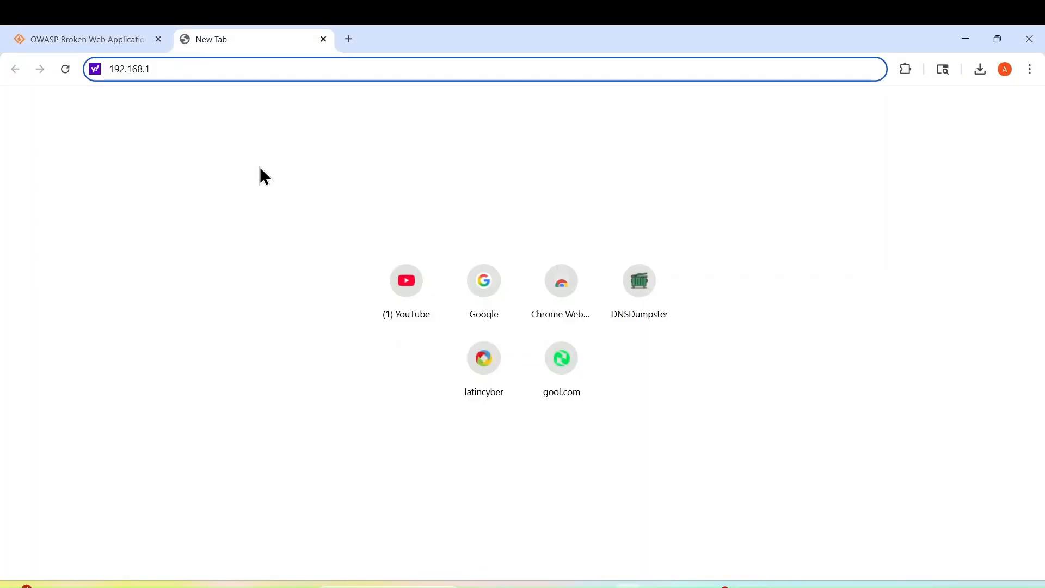
{"action": "type", "text": ".2"}
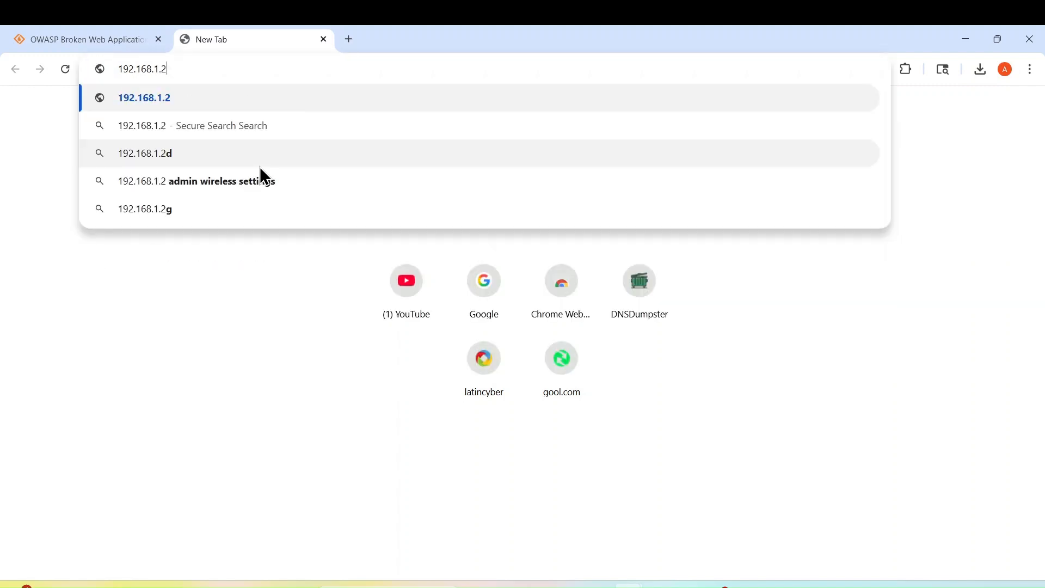
{"action": "type", "text": "52"}
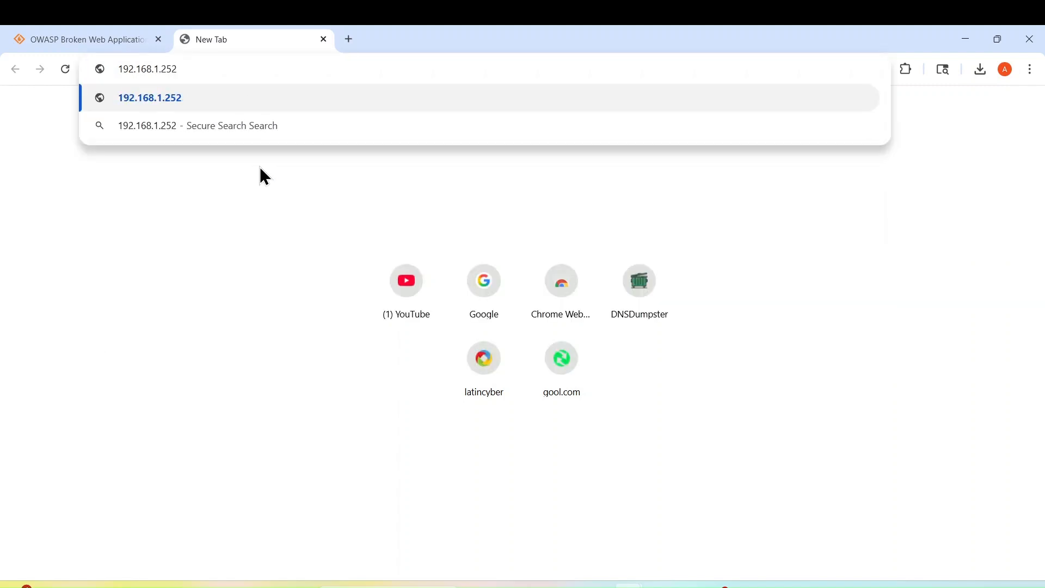
{"action": "key", "text": "Return"}
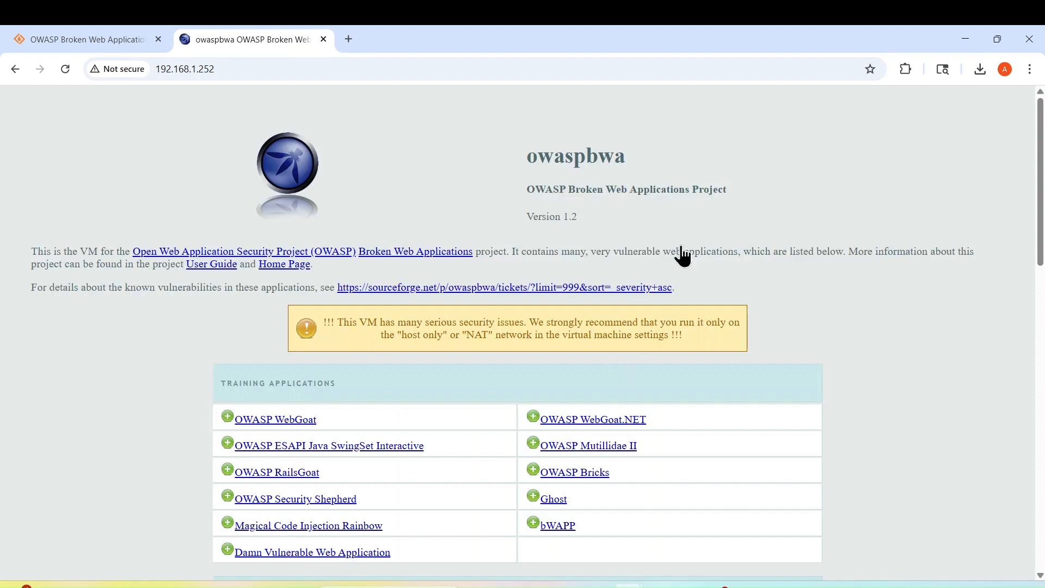
Step: Examine the owaspbwa page's lists of training and intentionally vulnerable applications
{"action": "scroll", "coordinate": [708, 313], "scroll_direction": "down", "scroll_amount": 3}
{"action": "scroll", "coordinate": [532, 509], "scroll_direction": "down", "scroll_amount": 1}
{"action": "scroll", "coordinate": [615, 203], "scroll_direction": "up", "scroll_amount": 4}
{"action": "scroll", "coordinate": [560, 380], "scroll_direction": "down", "scroll_amount": 4}
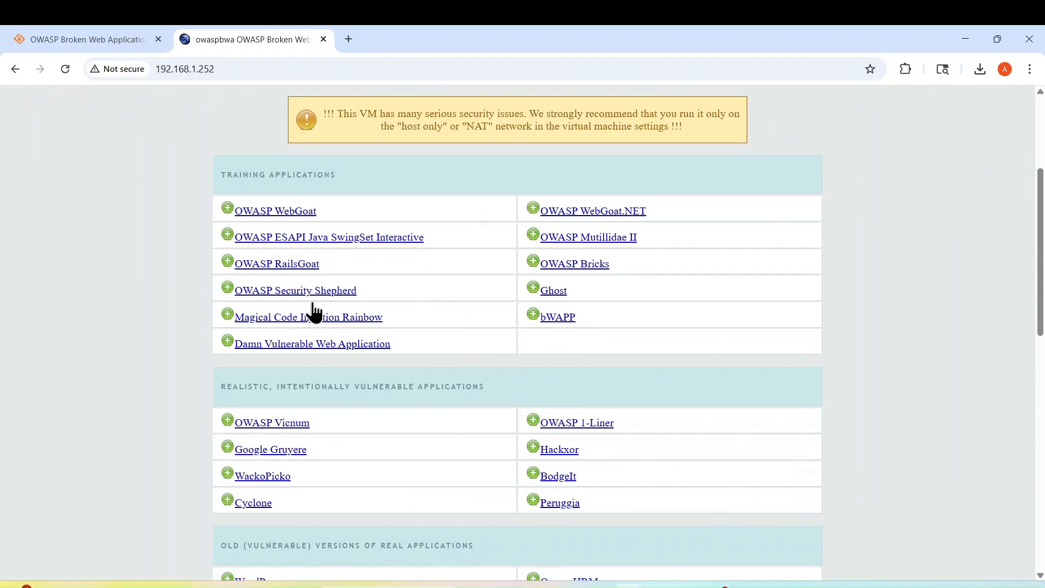
{"action": "scroll", "coordinate": [317, 390], "scroll_direction": "up", "scroll_amount": 4}
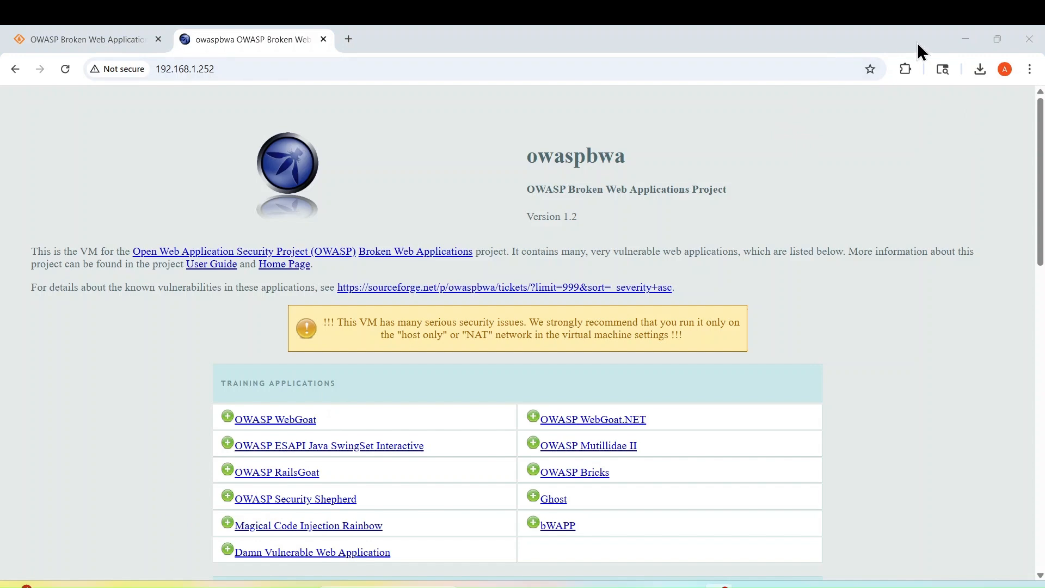
Step: Minimize the browser, return to the running Owasp-02 console in VirtualBox and request closing the virtual machine
{"action": "left_click", "coordinate": [953, 41]}
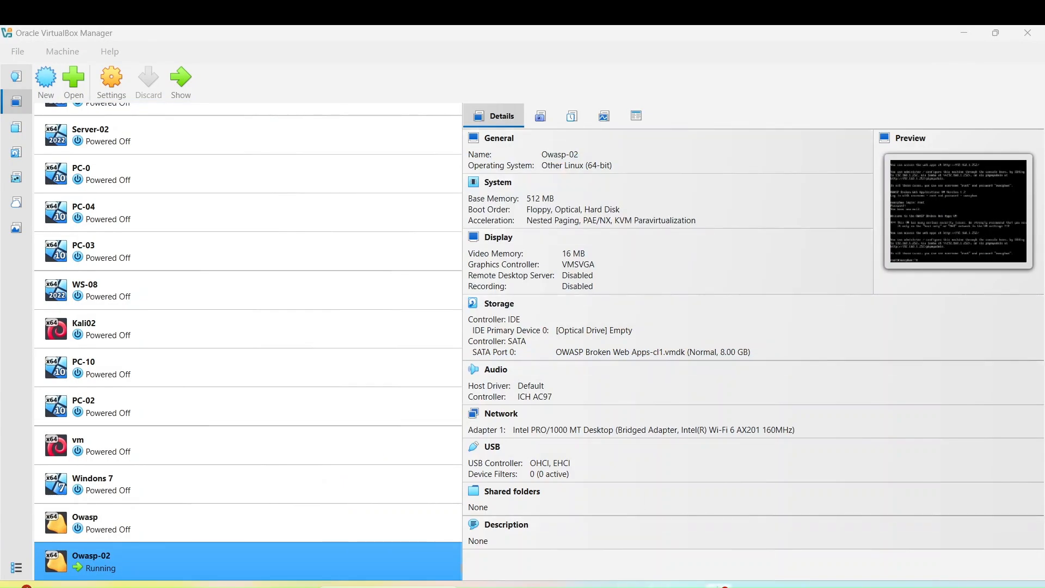
{"action": "mouse_move", "coordinate": [749, 583]}
{"action": "left_click", "coordinate": [763, 545]}
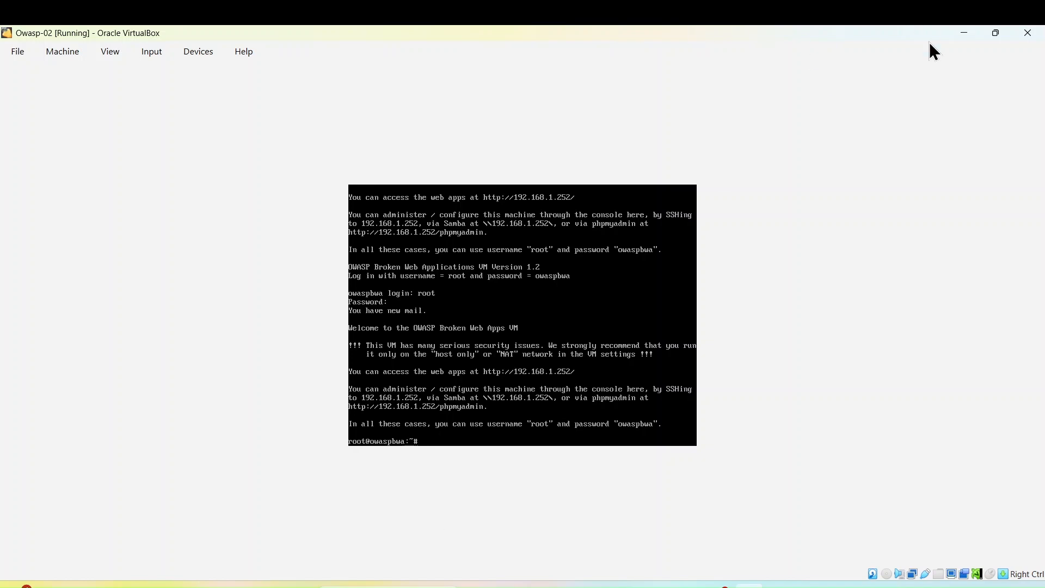
{"action": "left_click", "coordinate": [1029, 34]}
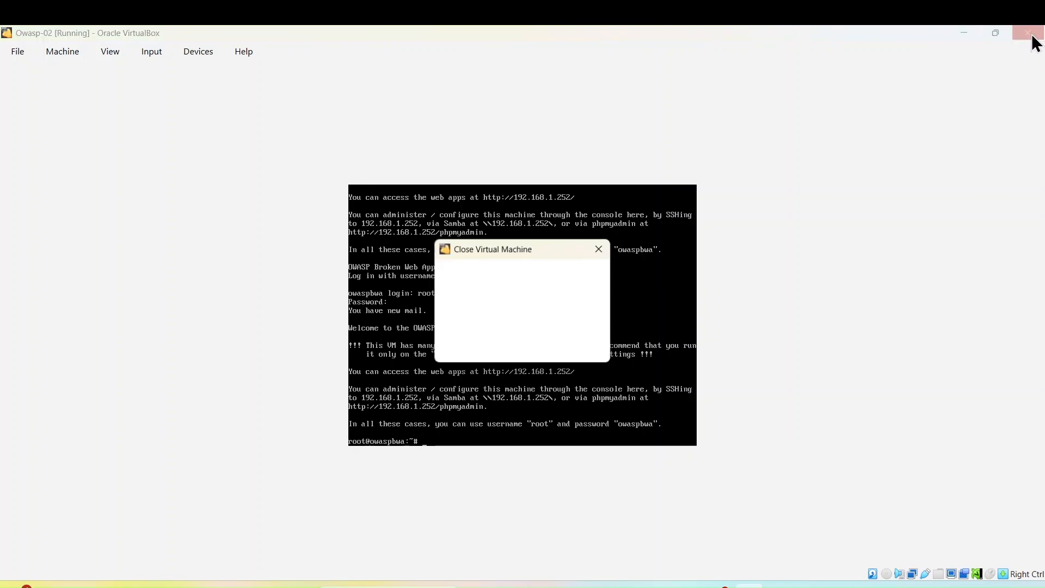